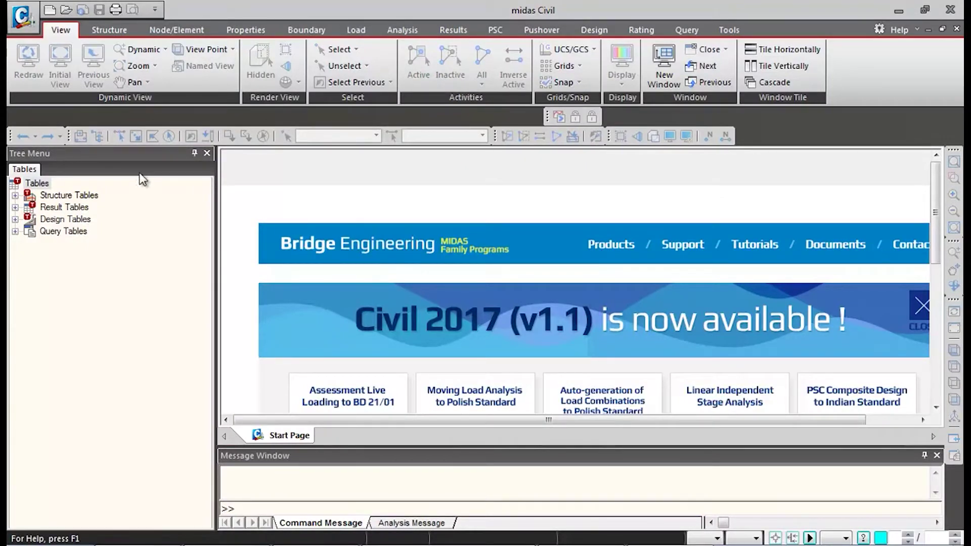
Step: Create a new project and save it as "3-Span PSC Box Girder.mcb" in the 3 Span Cont. Bridge folder
click(49, 11)
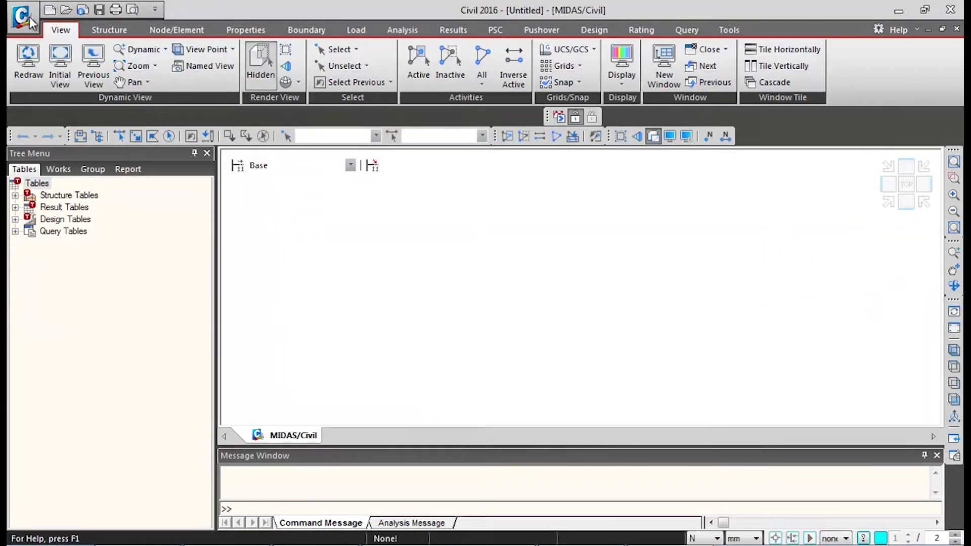
click(21, 17)
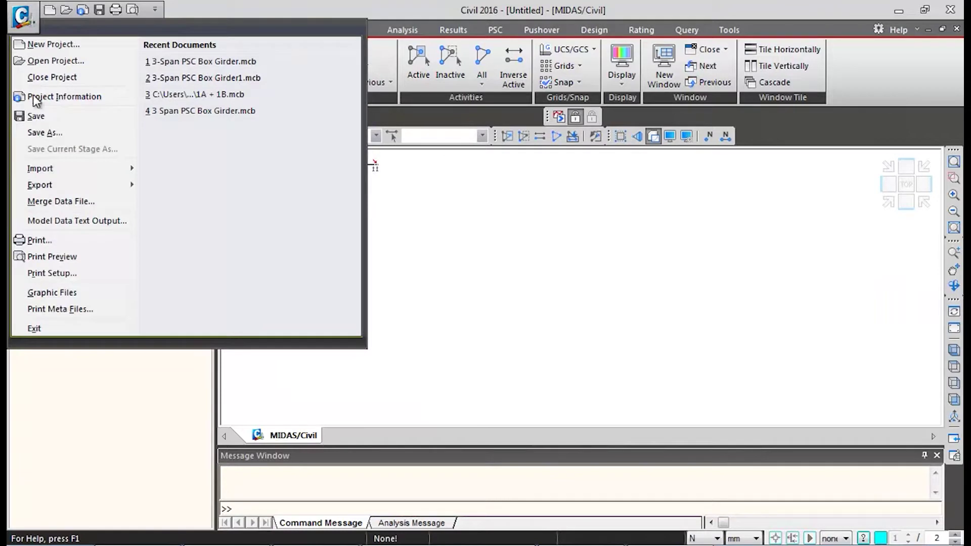
click(41, 132)
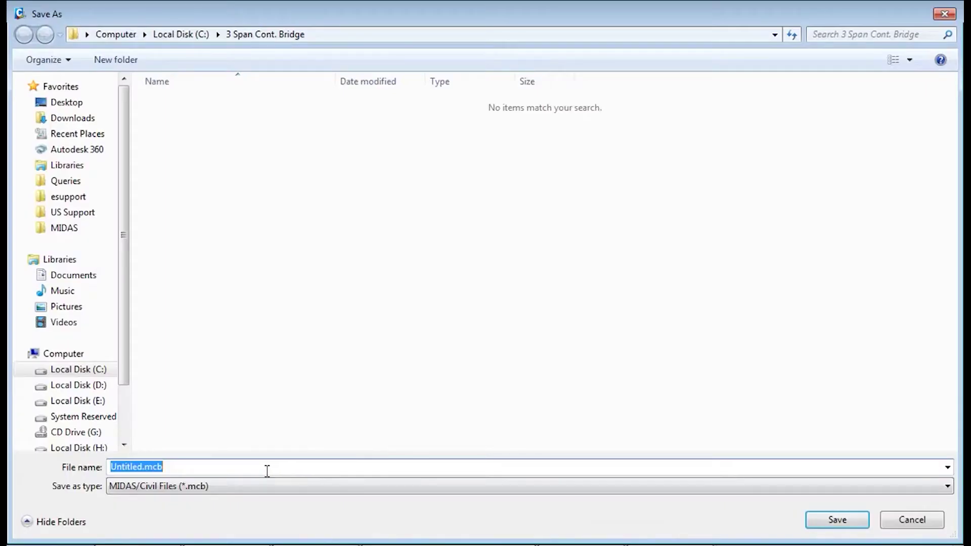
text(3-Span PSC Box Girder.mcb)
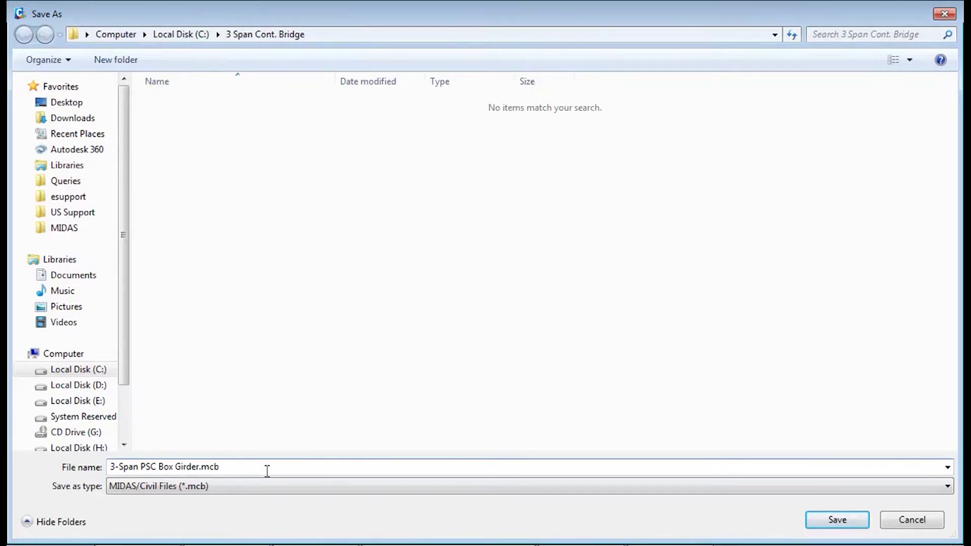
click(835, 520)
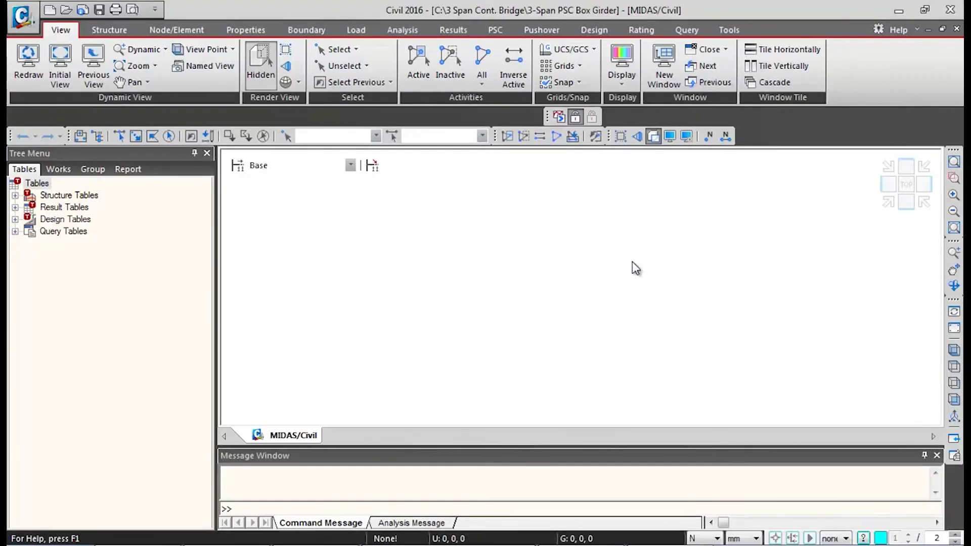
Step: Set the project's force unit to kN and its length unit to m
click(712, 538)
click(694, 506)
click(746, 538)
click(740, 506)
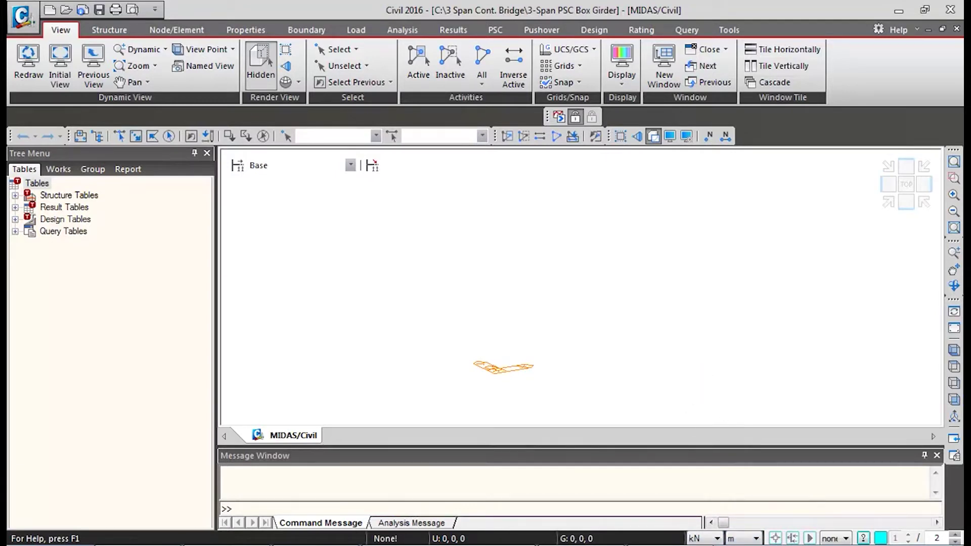
Step: Add a concrete material of grade M50 from the IS(RC) standard to the material properties
click(255, 30)
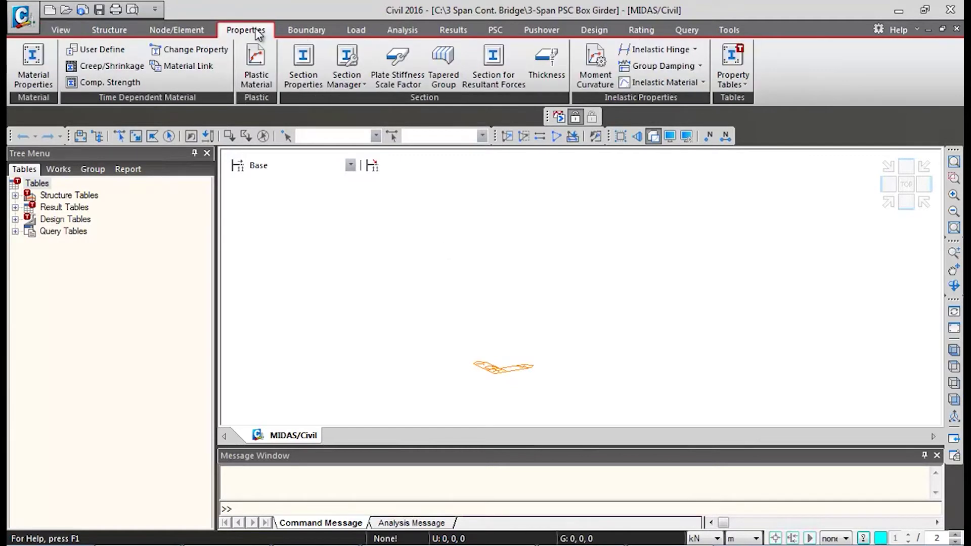
click(33, 71)
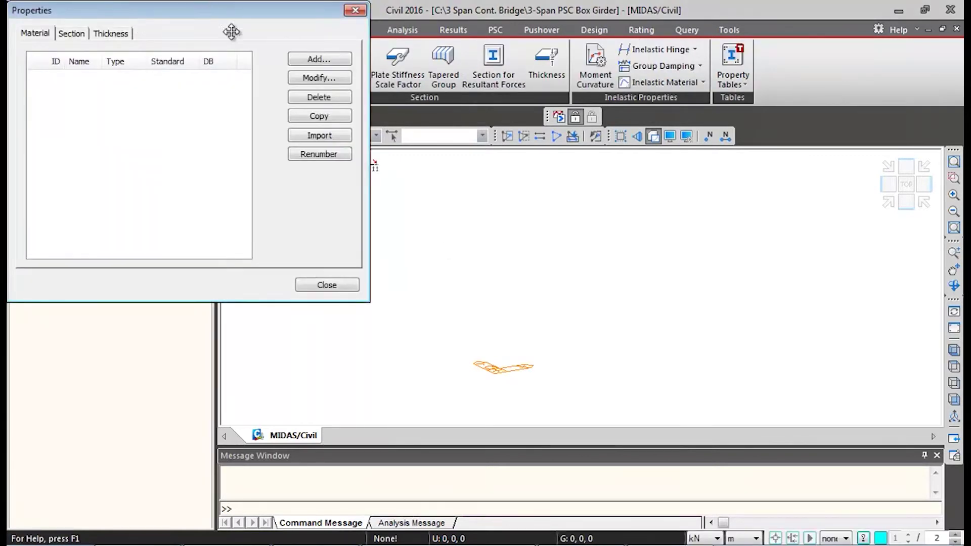
click(314, 59)
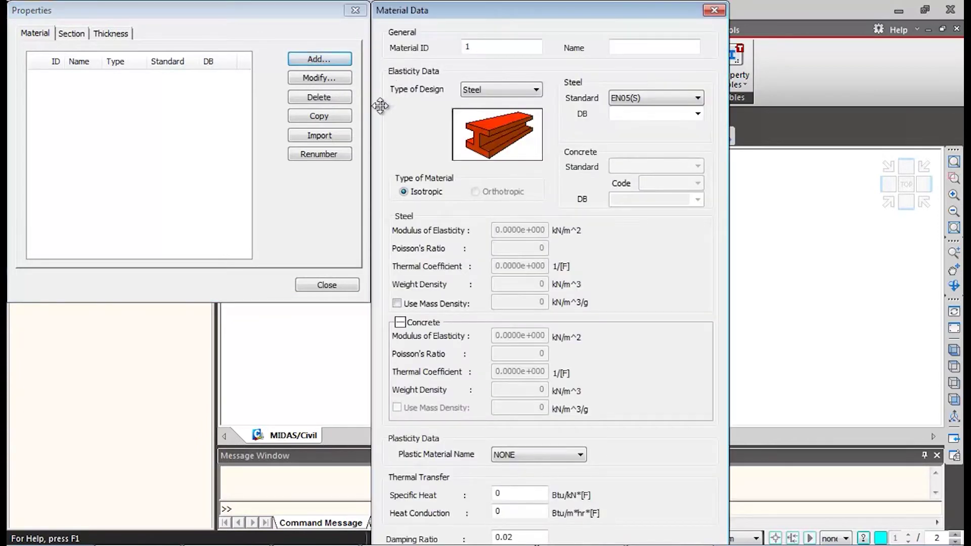
click(507, 89)
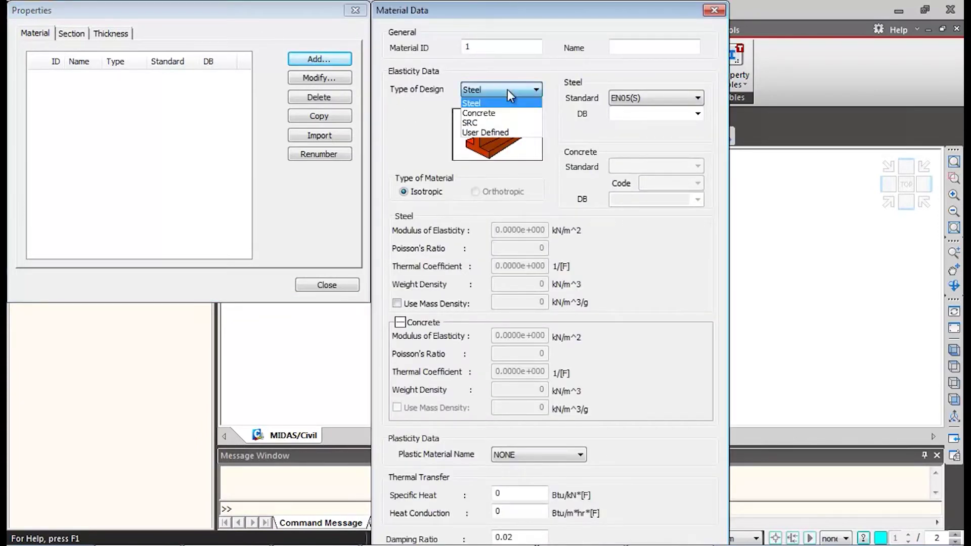
click(488, 114)
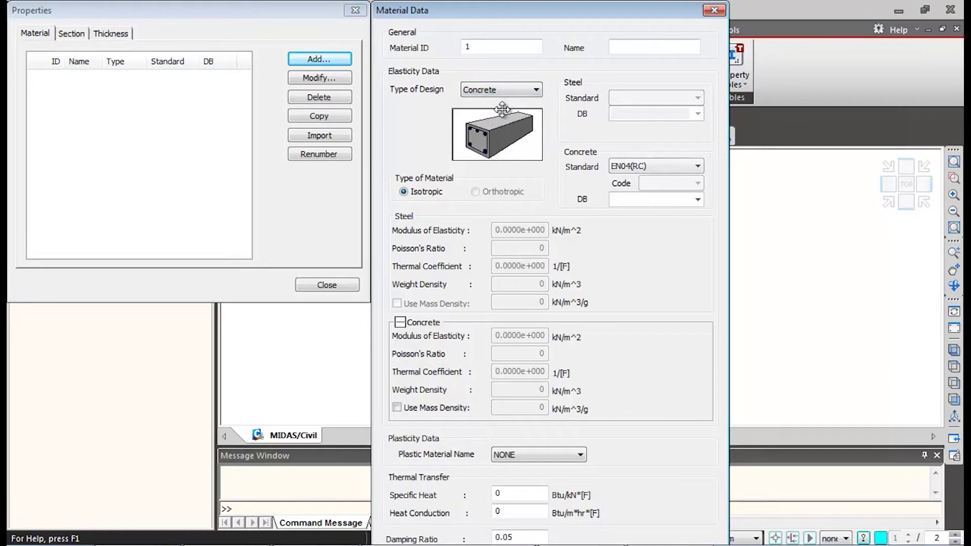
click(693, 167)
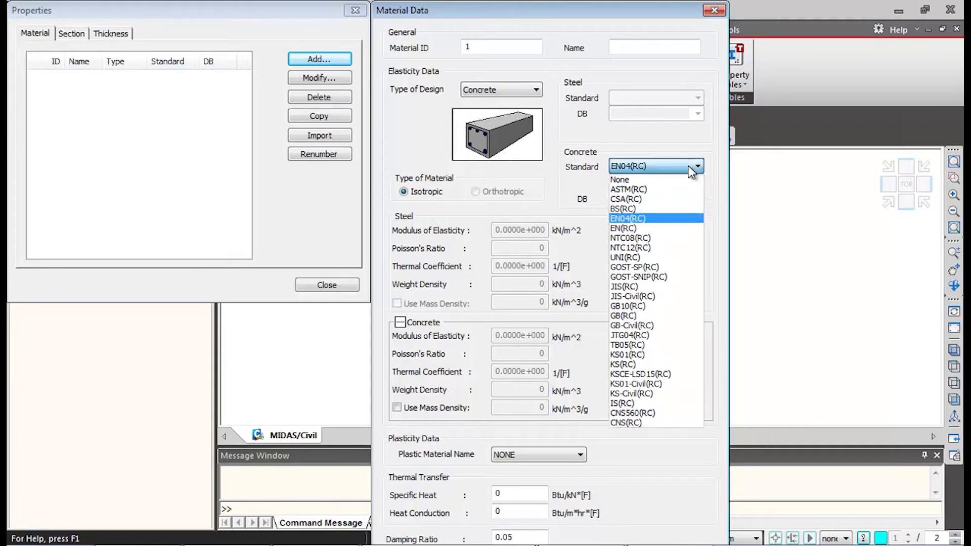
click(666, 404)
click(697, 201)
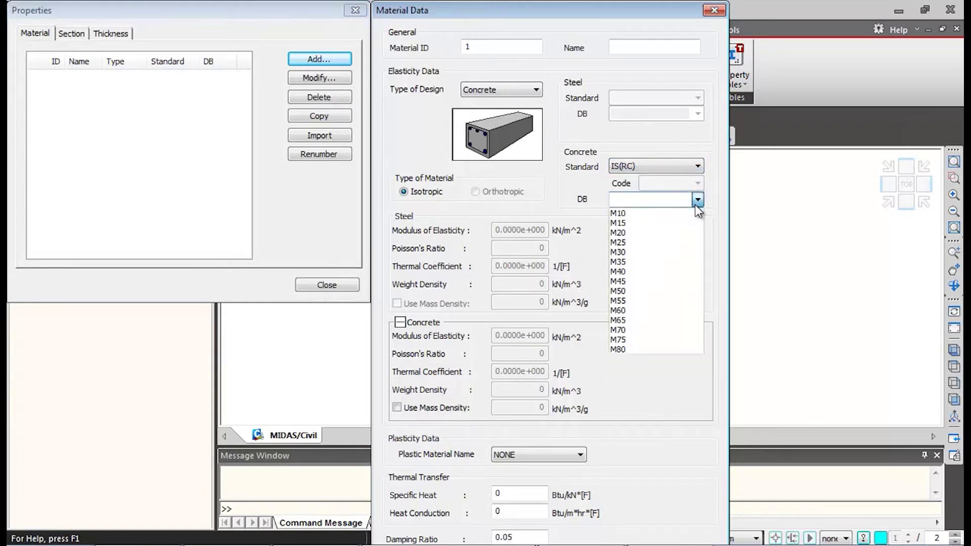
click(633, 294)
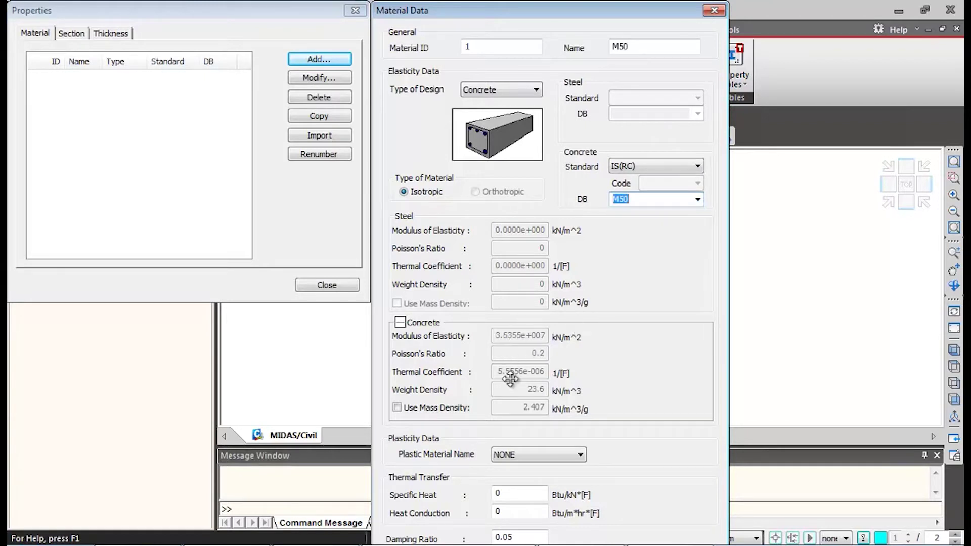
click(400, 322)
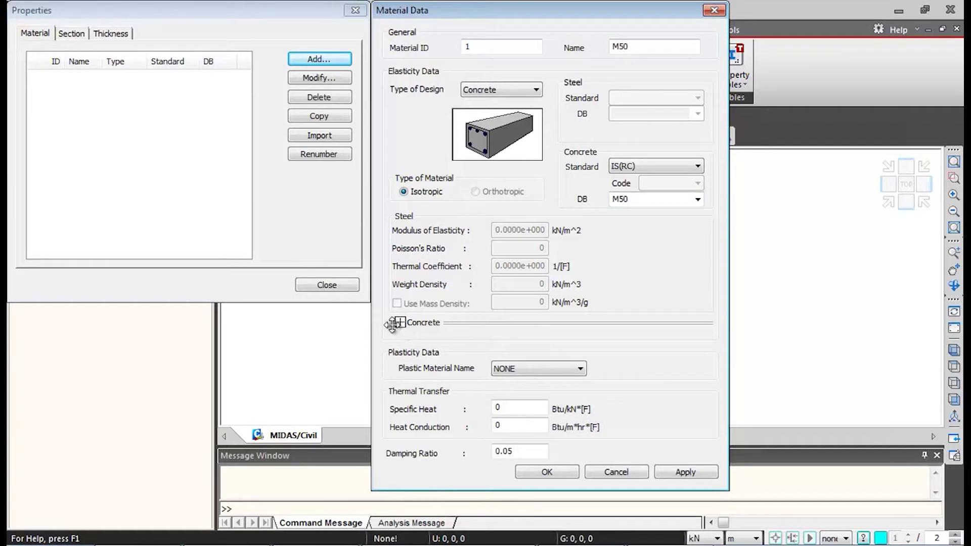
click(686, 473)
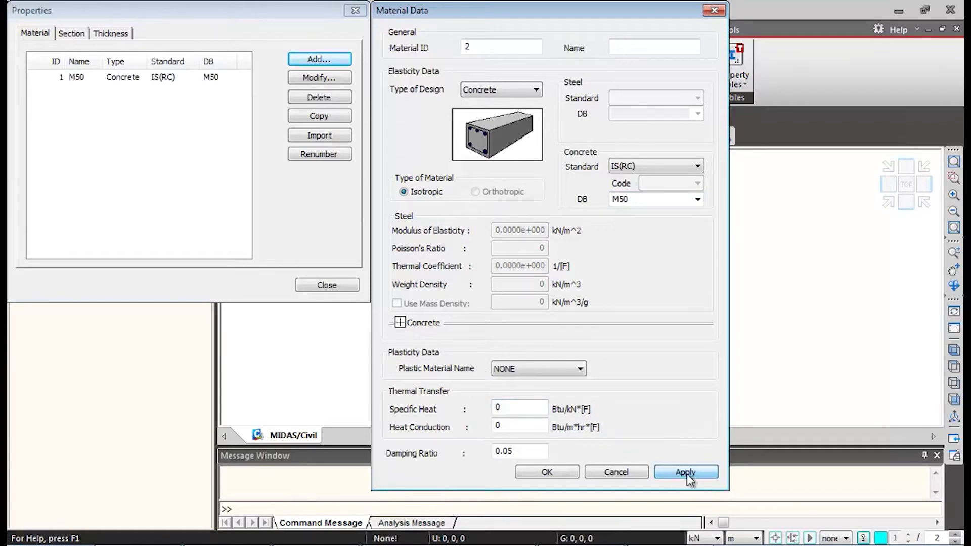
Step: Add a second IS(RC) concrete material of grade M40
click(699, 199)
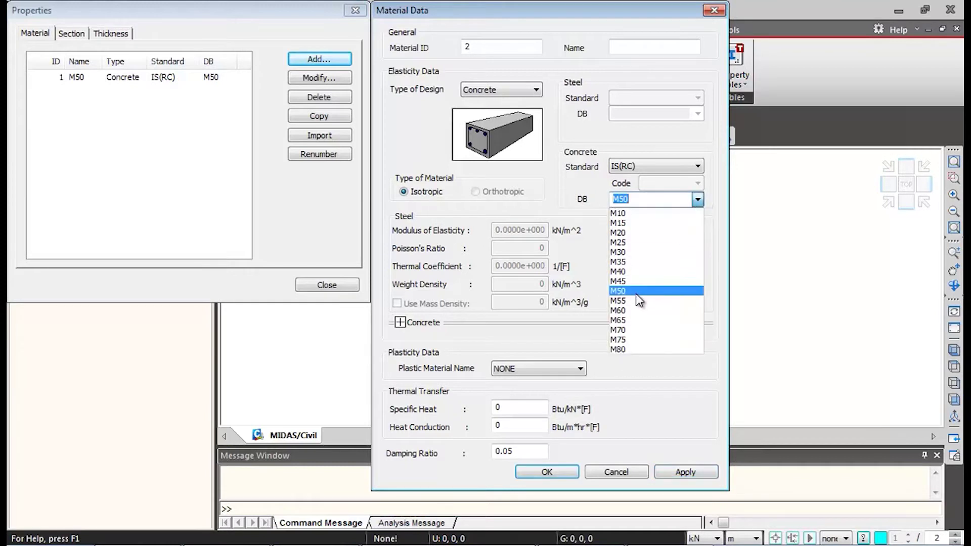
click(633, 273)
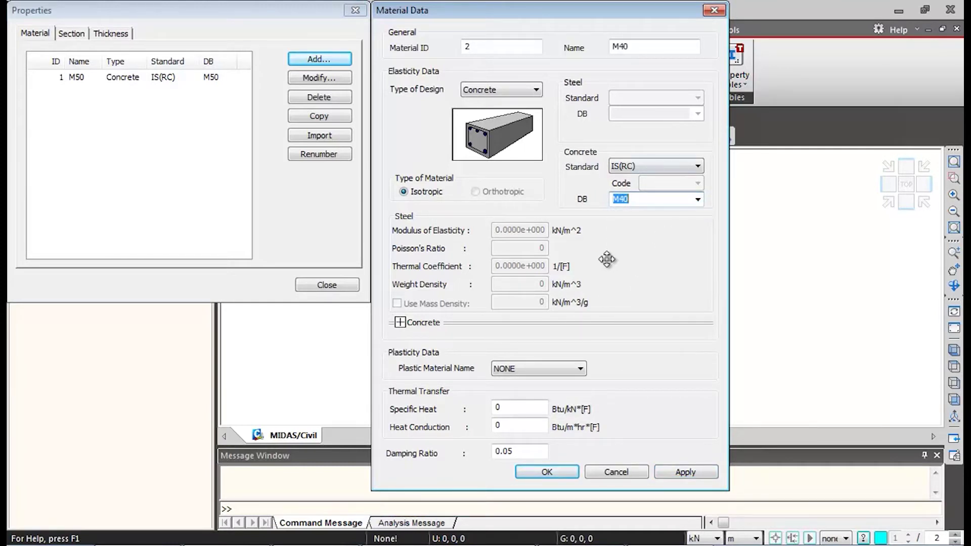
click(692, 475)
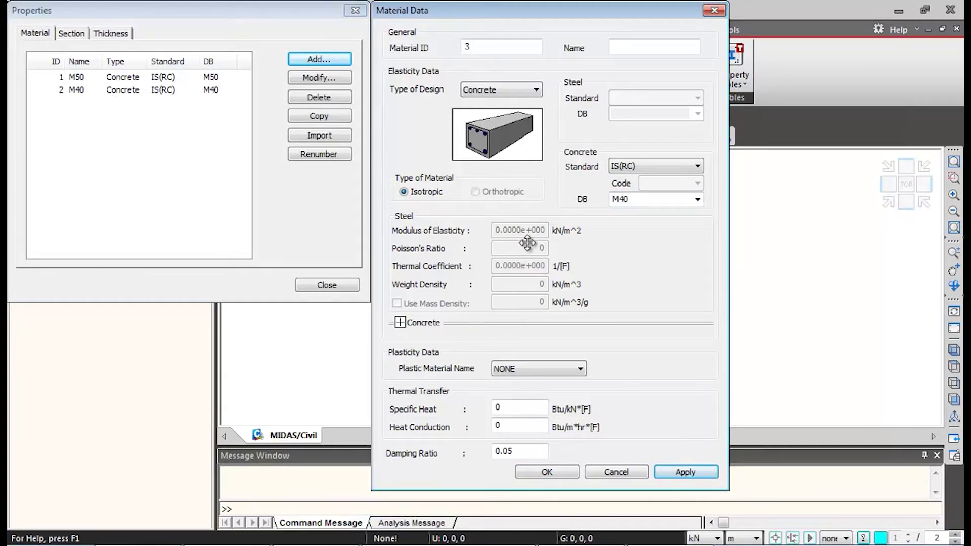
click(400, 322)
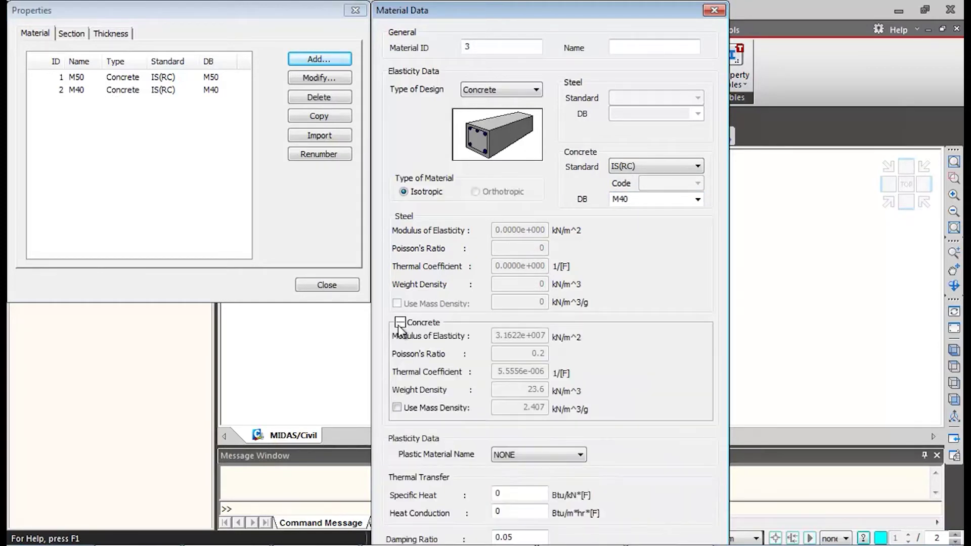
click(670, 169)
click(654, 177)
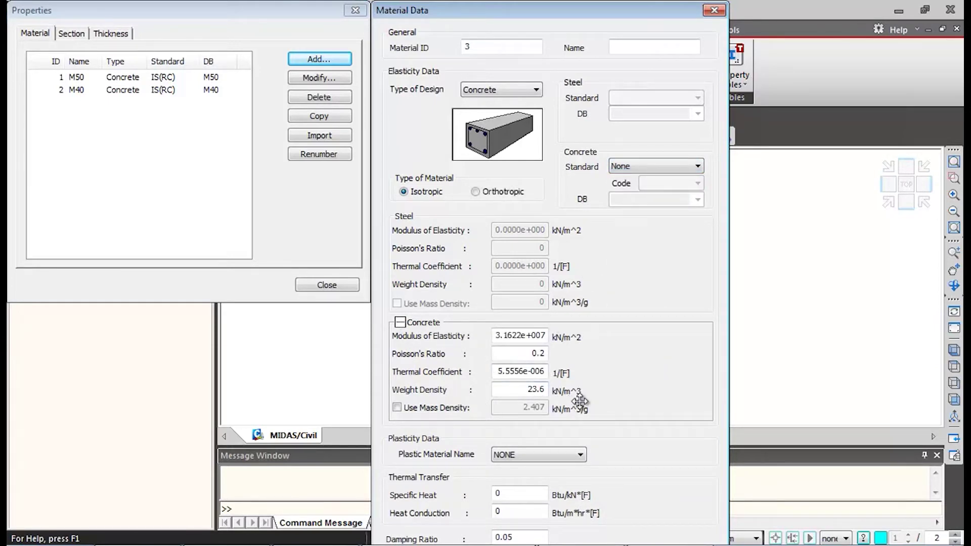
Step: Add a steel material of grade Fe540 from the IS(S) standard, name it Tendon, and finish the material definitions
click(525, 90)
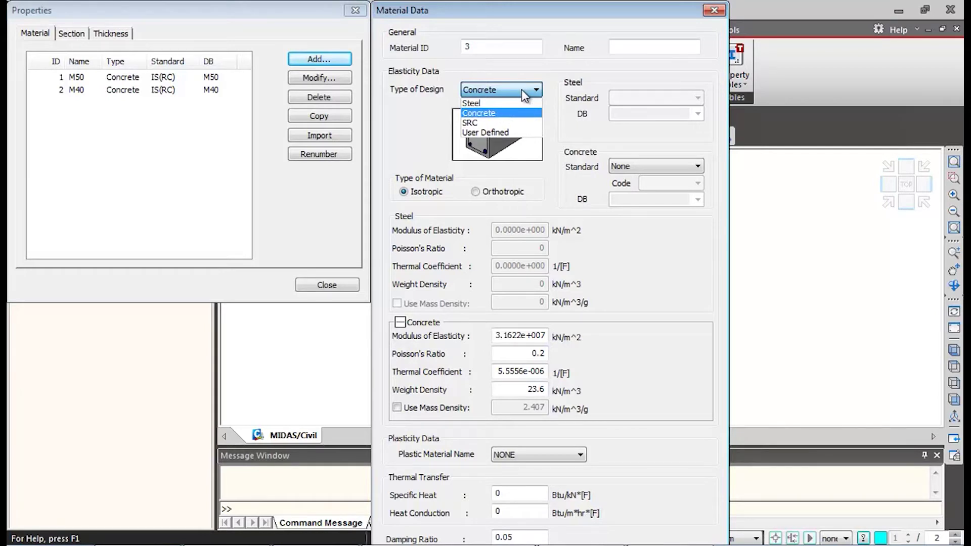
click(495, 103)
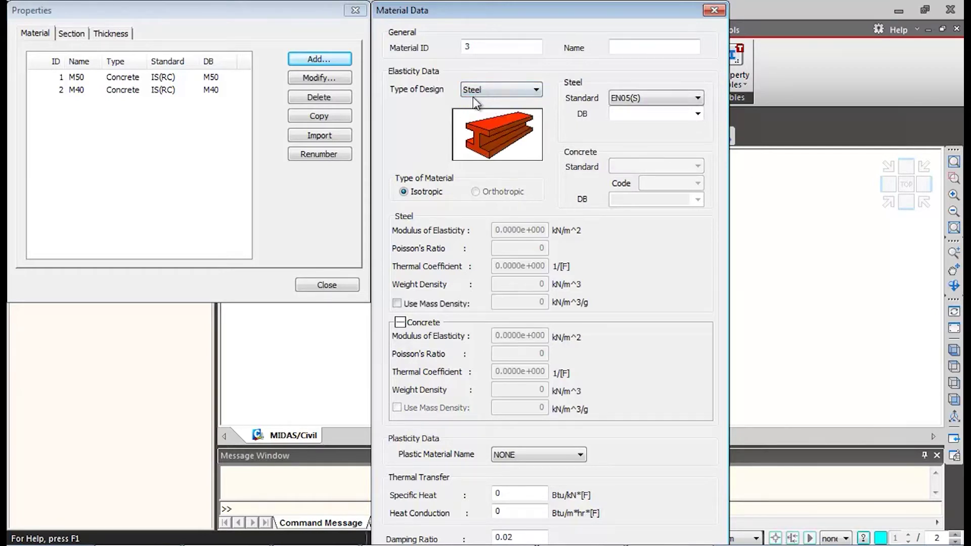
click(672, 98)
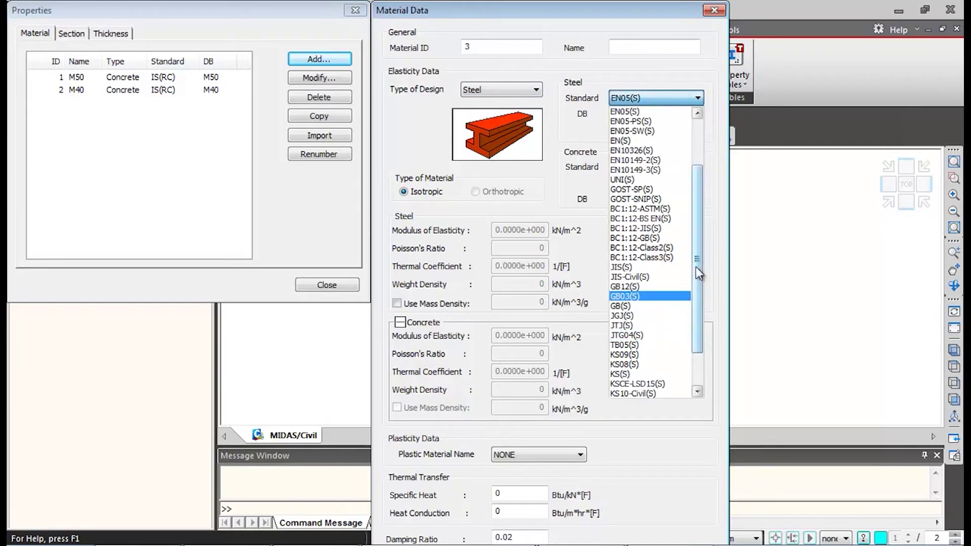
scroll(627, 296, down, 2)
click(627, 374)
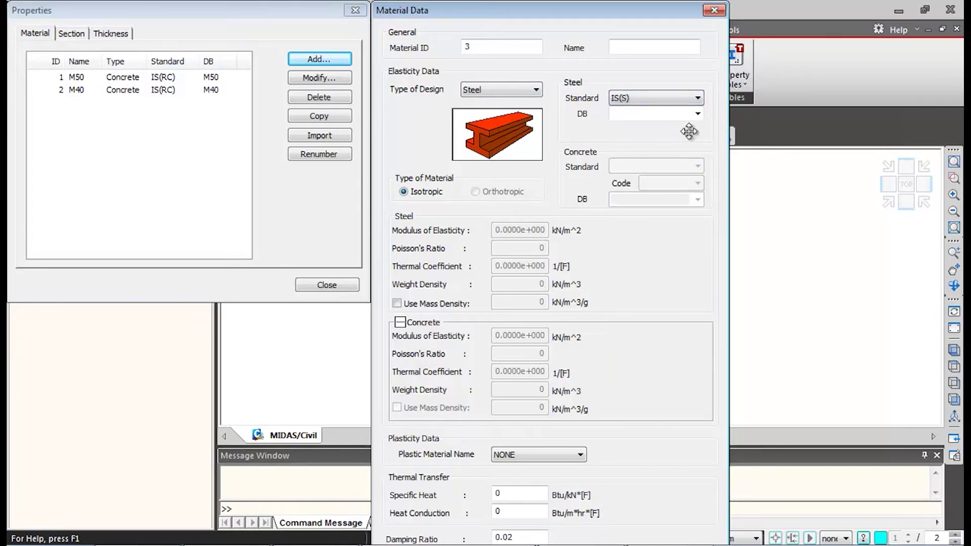
click(697, 115)
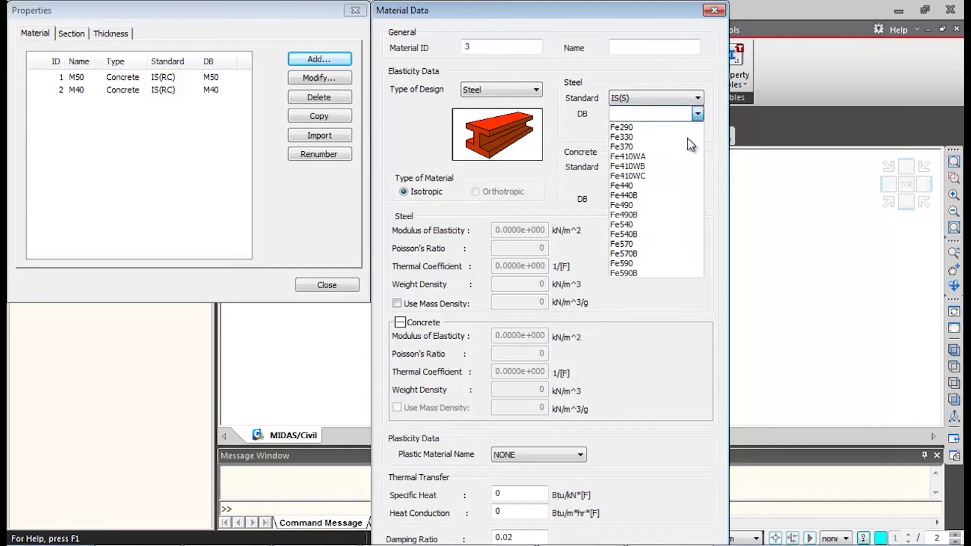
click(668, 224)
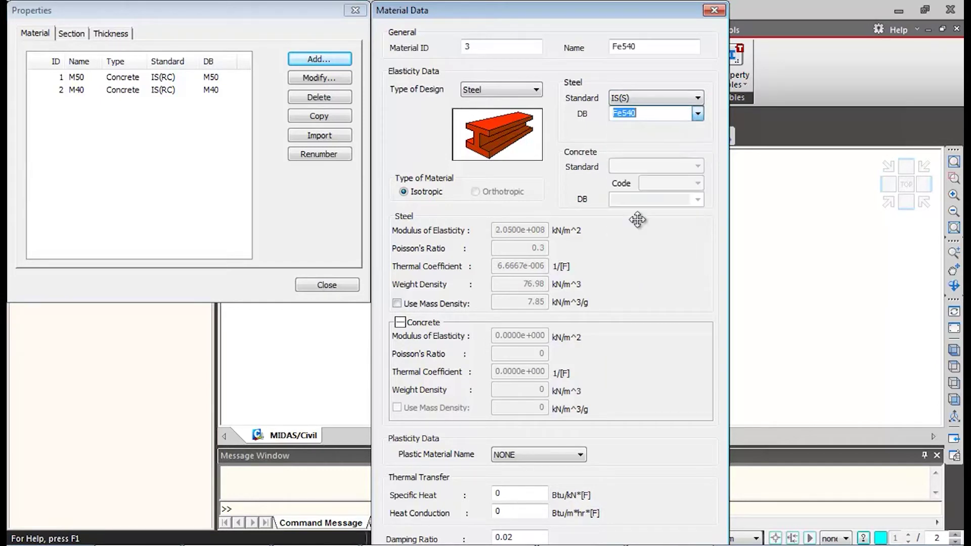
double_click(650, 44)
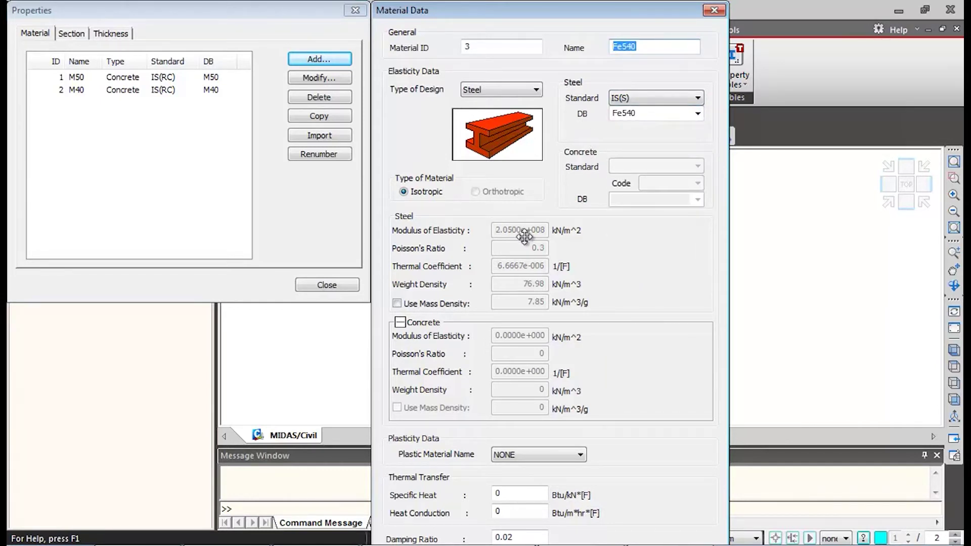
text(Tendon)
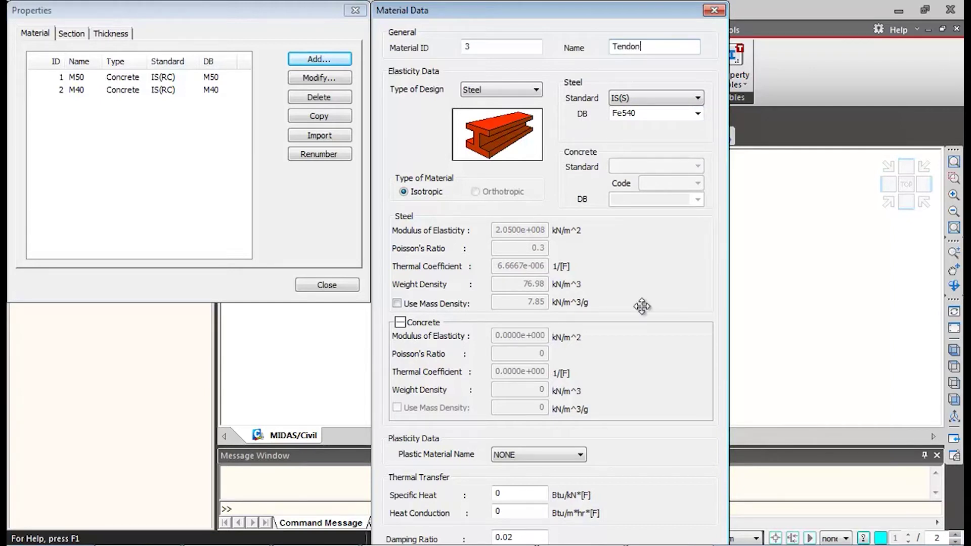
click(399, 323)
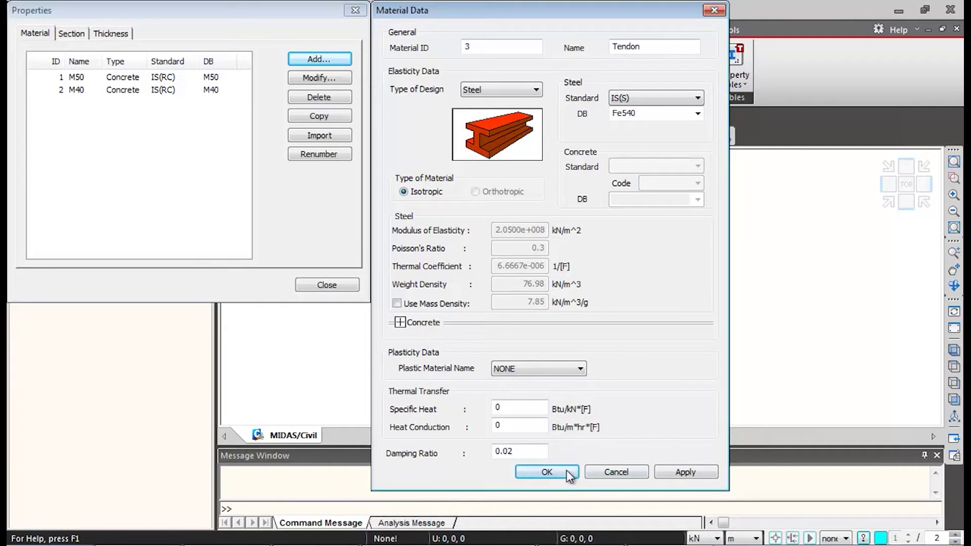
click(546, 472)
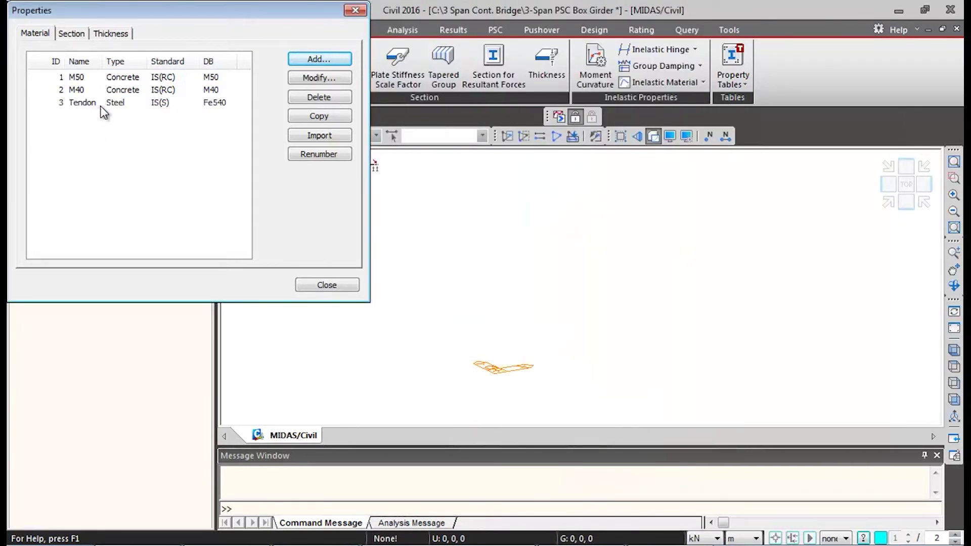
click(354, 11)
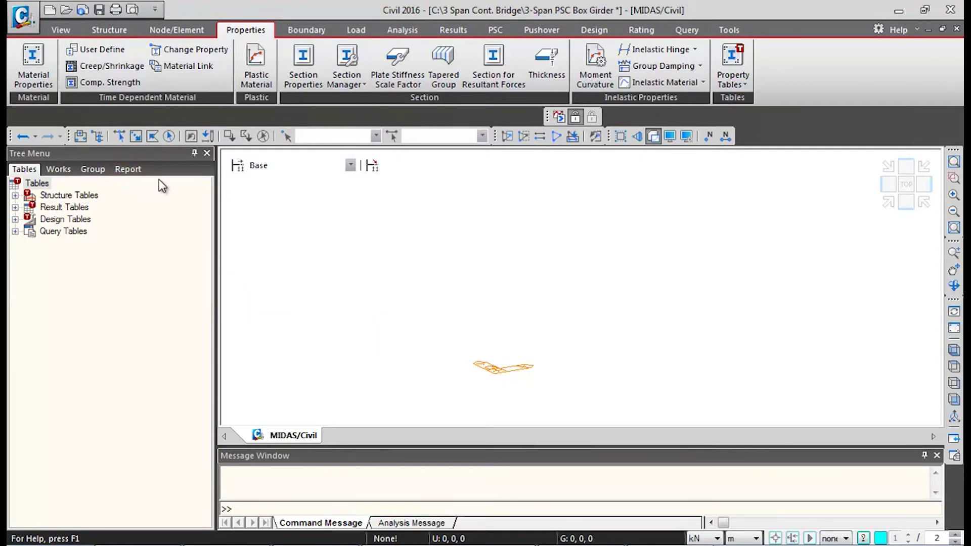
click(116, 67)
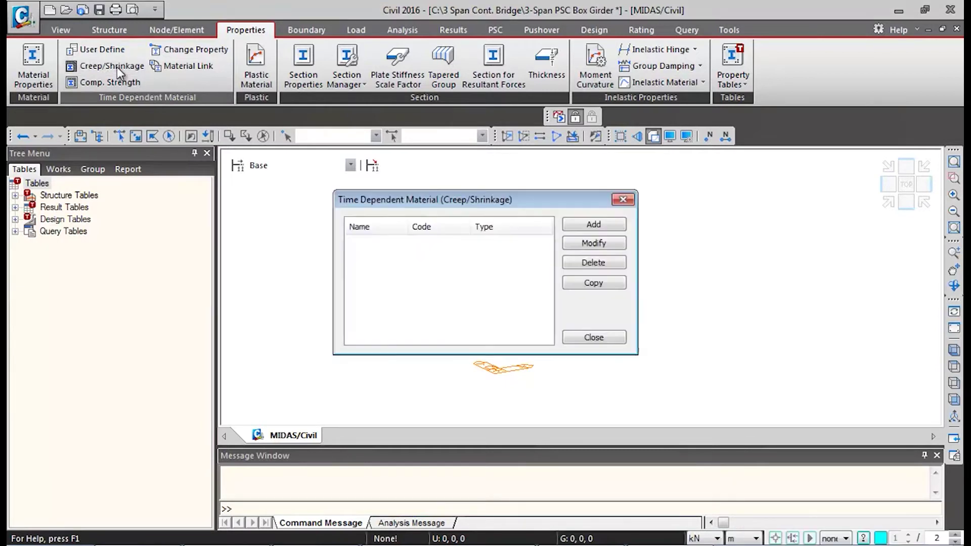
click(614, 224)
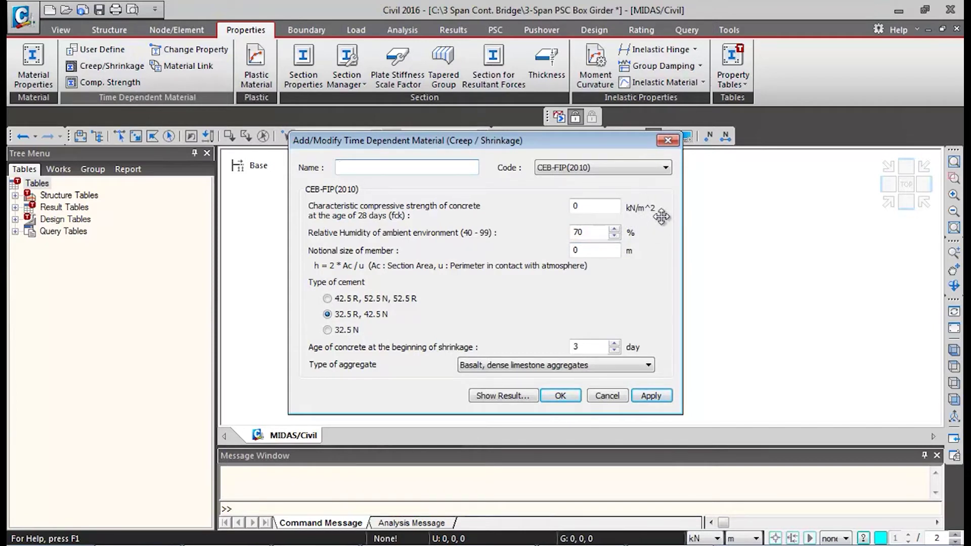
click(666, 144)
click(607, 336)
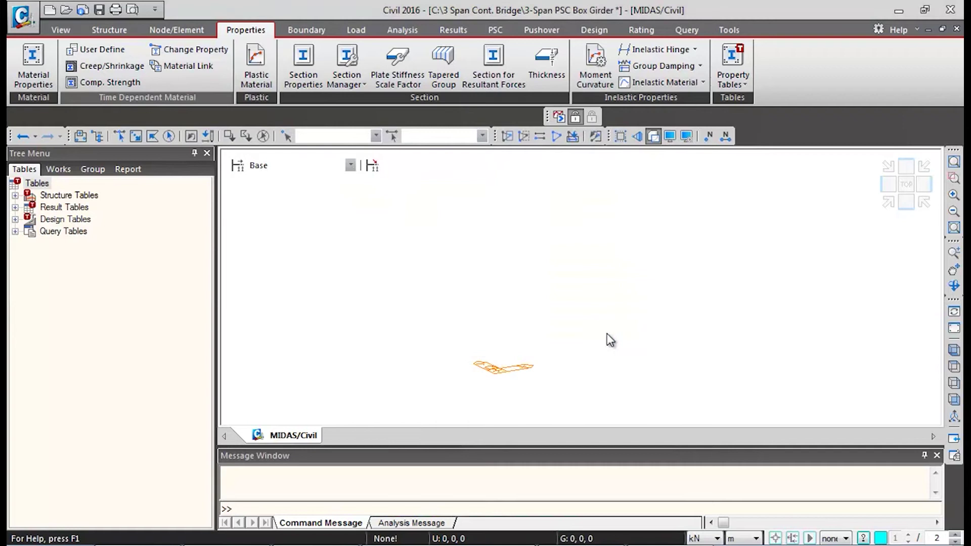
Step: Change the project's force unit to N and its length unit to mm
click(707, 539)
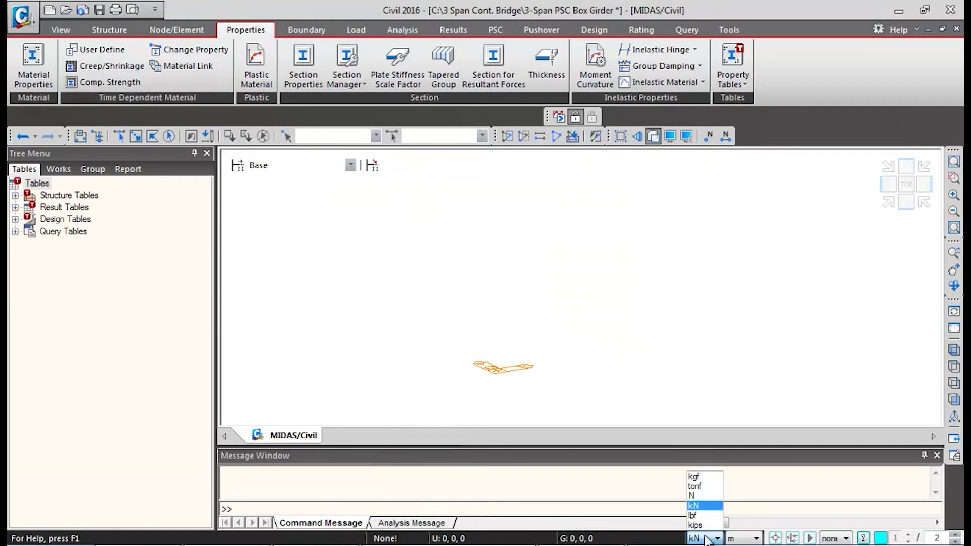
click(692, 495)
click(746, 539)
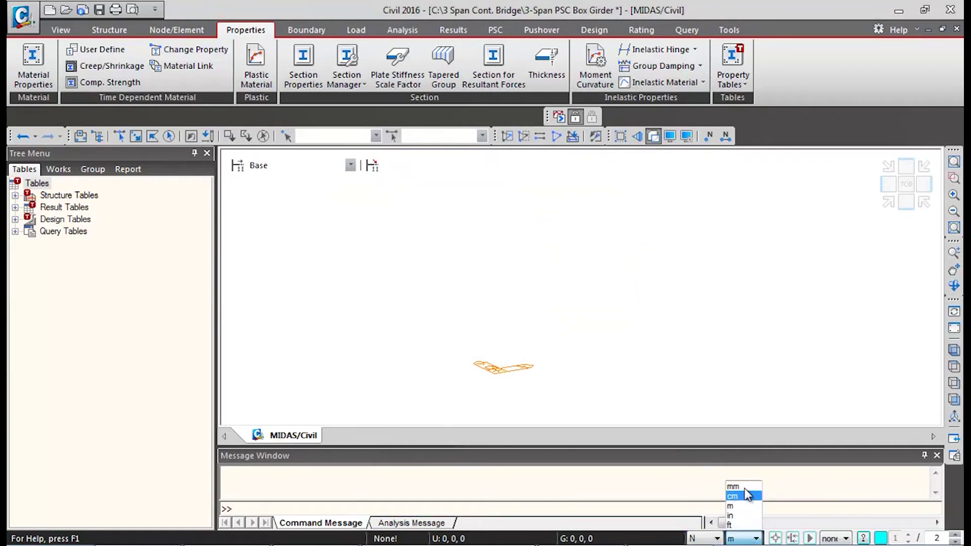
click(739, 486)
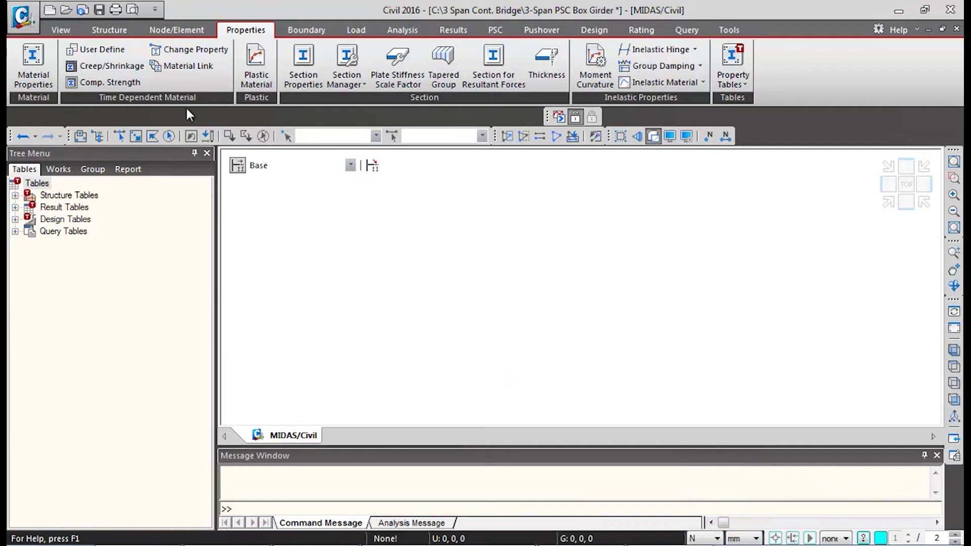
Step: Start a new creep/shrinkage time dependent material named M50 C&S using the INDIA(IRC:112-2011) code
click(102, 71)
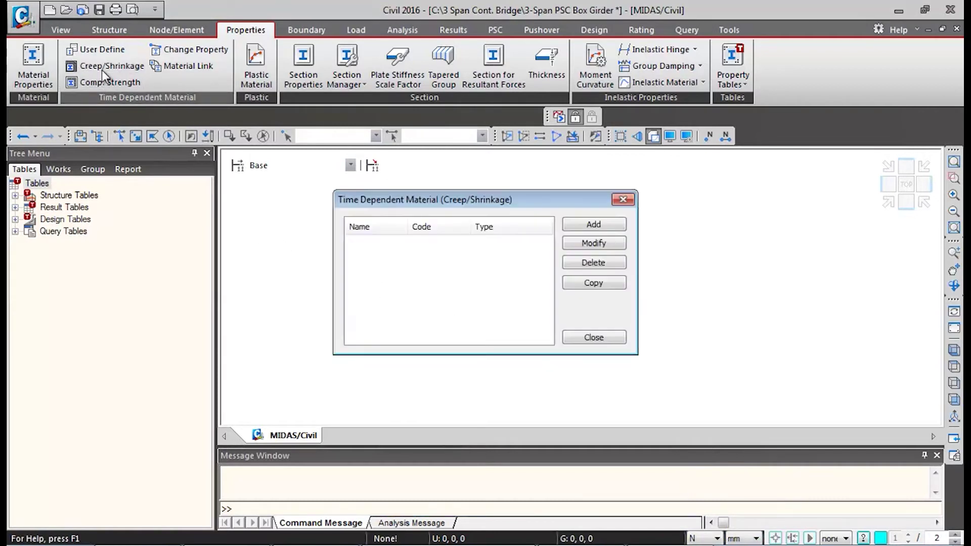
click(587, 226)
click(440, 171)
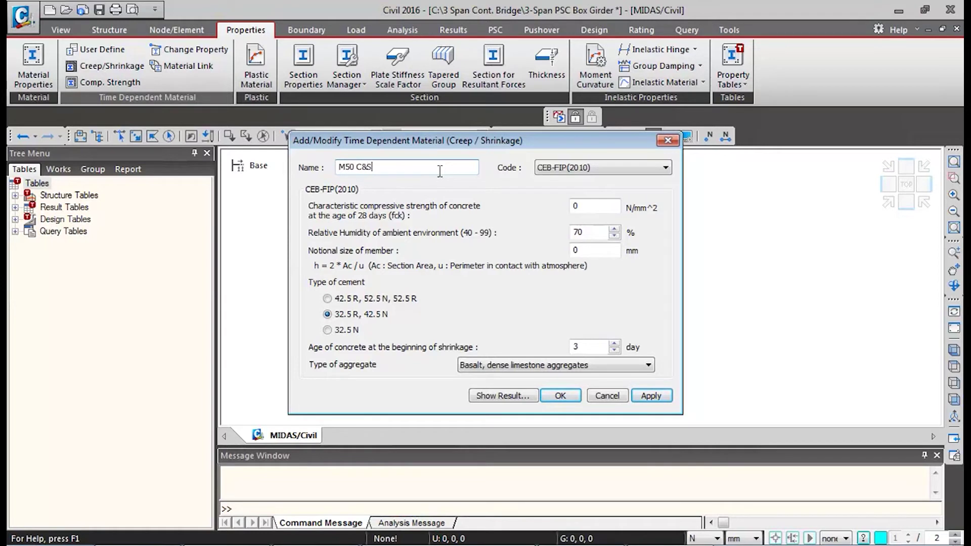
click(628, 168)
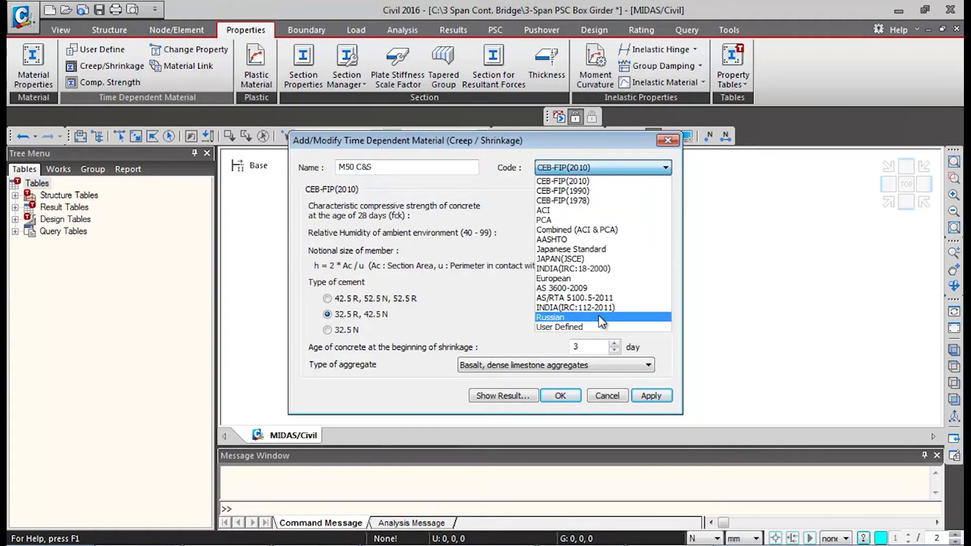
click(598, 308)
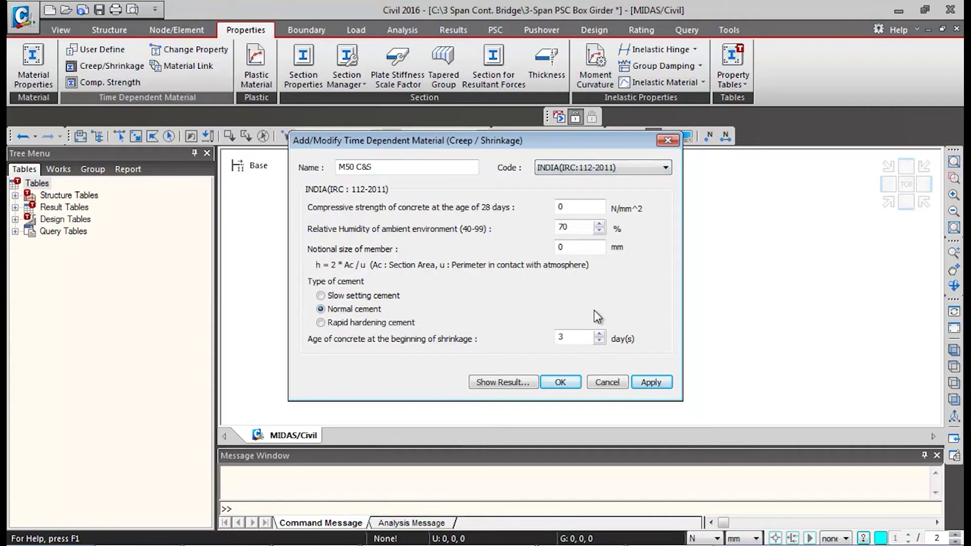
Step: Set the creep/shrinkage material's 28-day compressive strength to 50 N/mm^2 and its notional member size to 1000 mm
double_click(562, 206)
key(BackSpace)
text(50)
key(Tab)
text(1000)
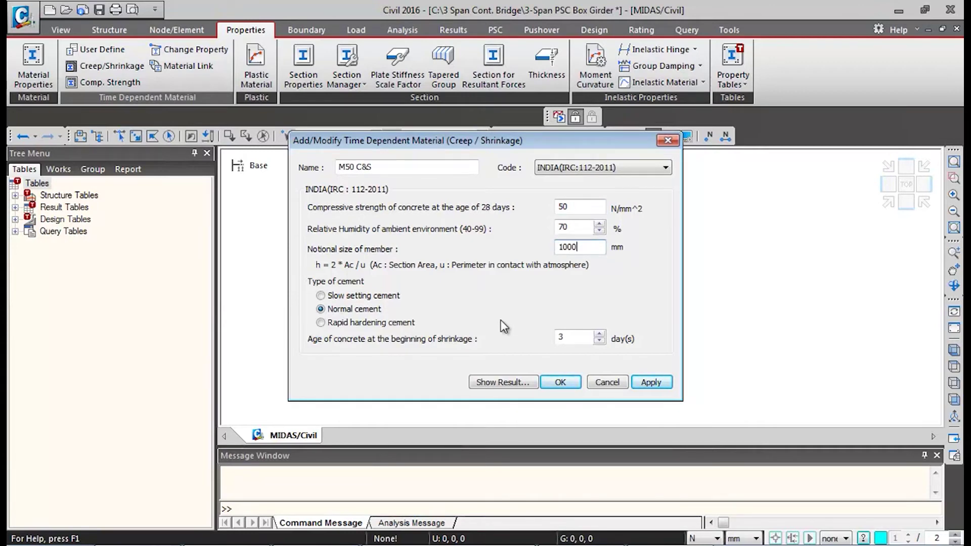
Step: Review the creep coefficient and shrinkage strain curves of M50 C&S and save the creep/shrinkage definition
click(517, 382)
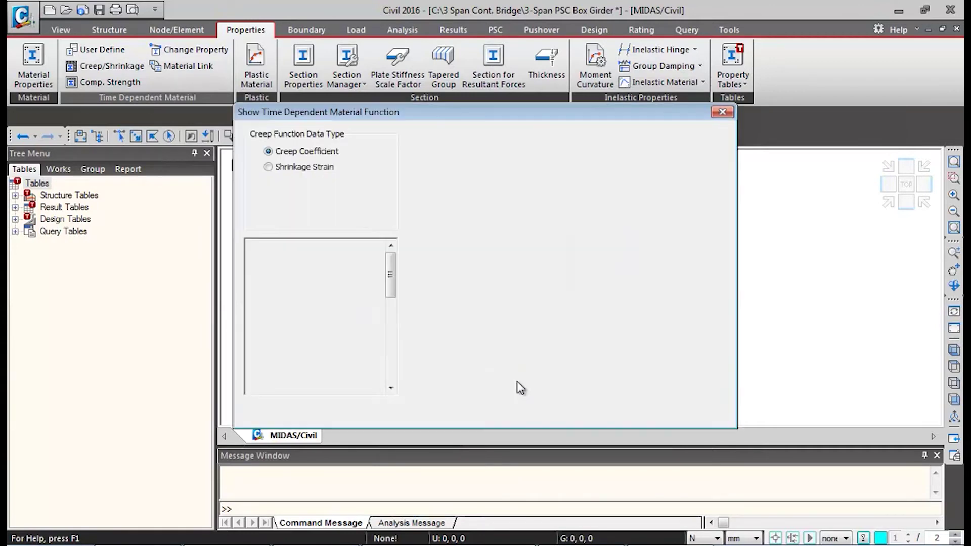
drag(581, 112, 655, 214)
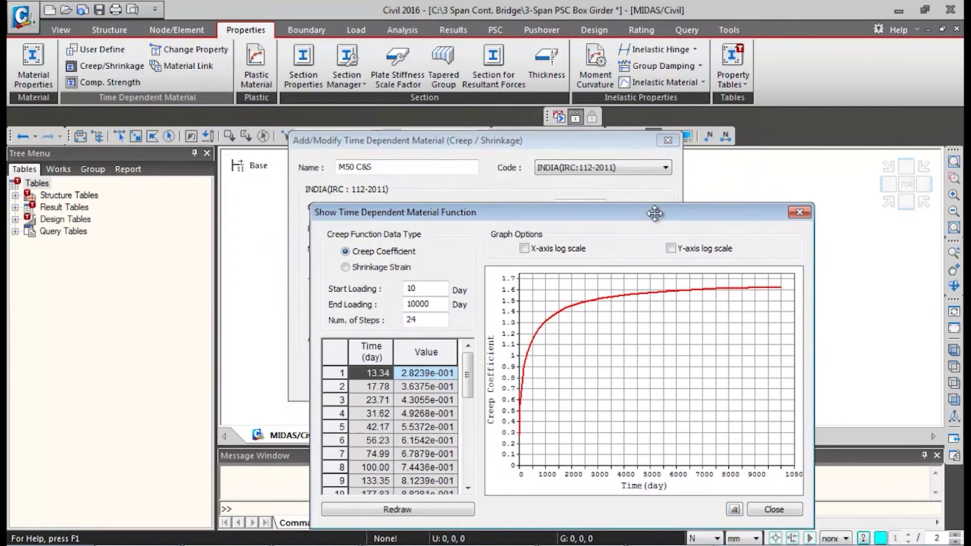
click(374, 268)
drag(567, 228, 543, 334)
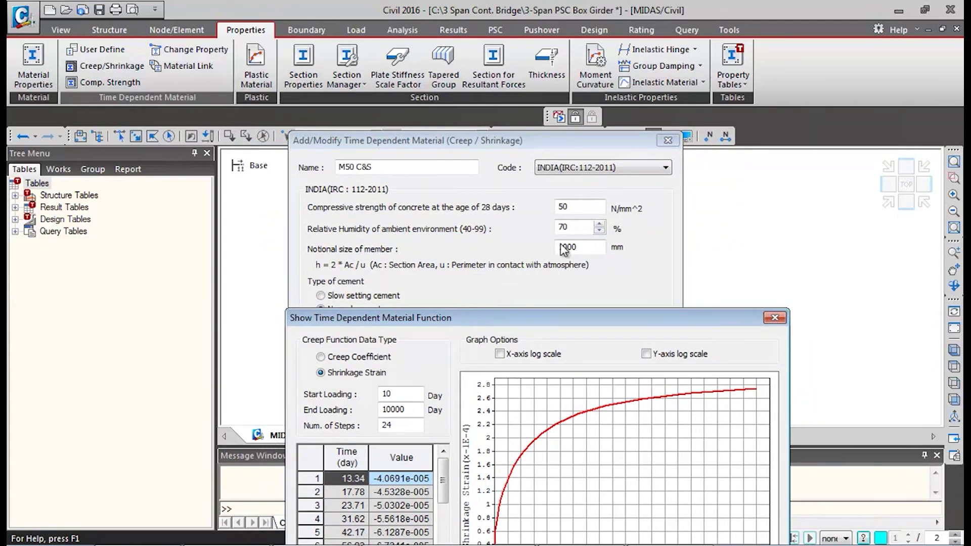
drag(560, 319, 559, 245)
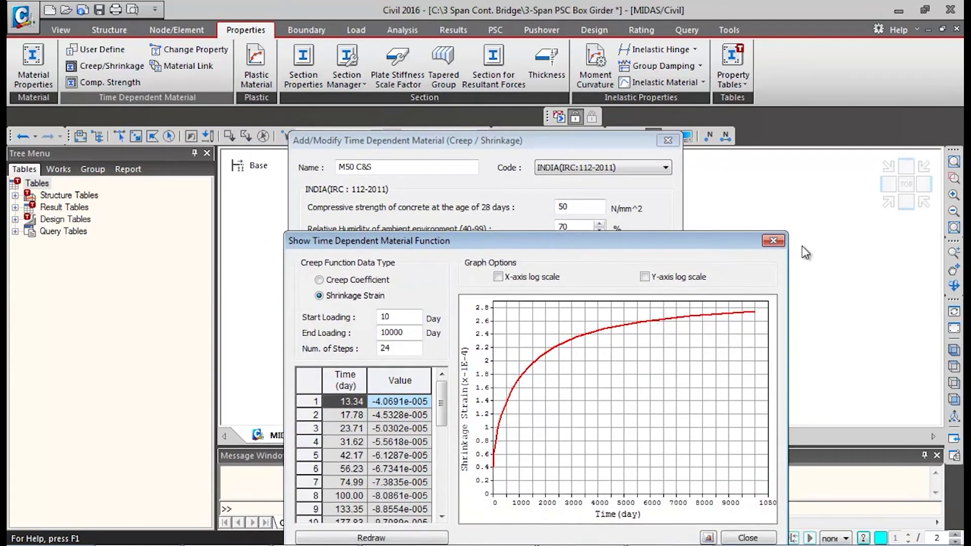
click(771, 242)
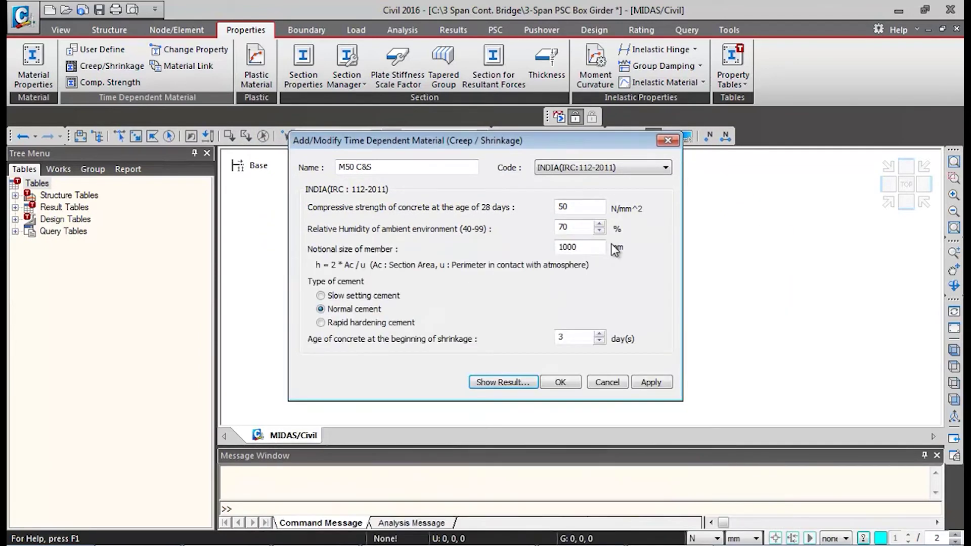
click(569, 384)
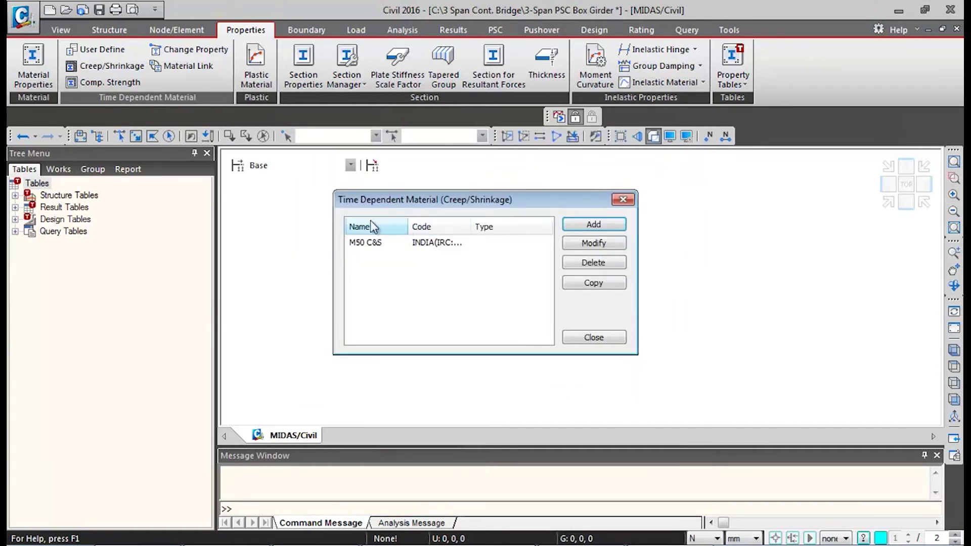
click(620, 202)
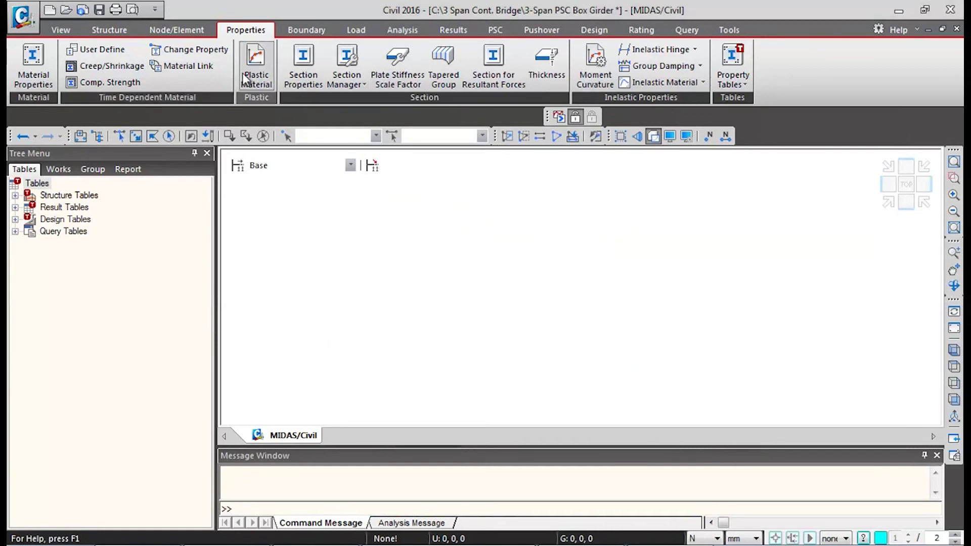
Step: Start a new compressive strength time dependent material named M50 Comp using the INDIA(IRC:112-2011) code
click(125, 82)
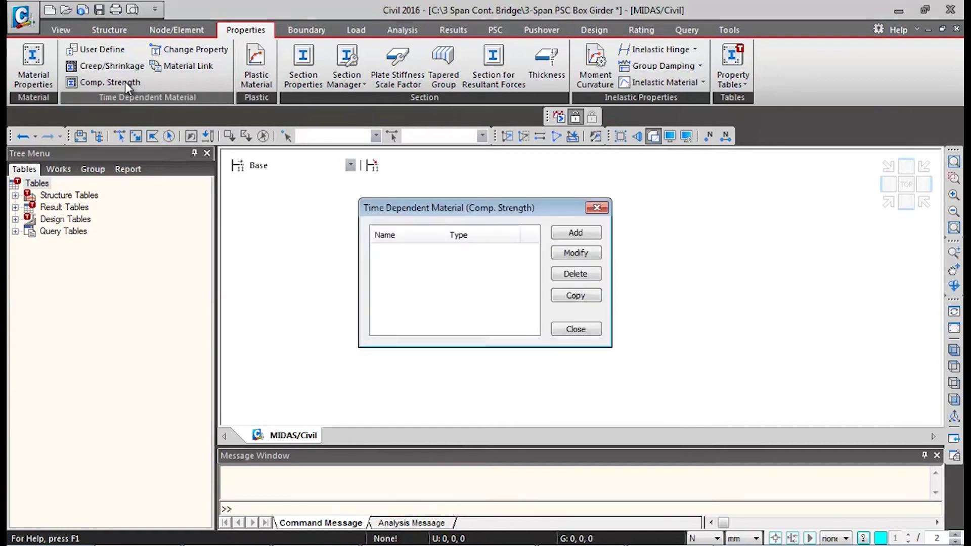
click(589, 232)
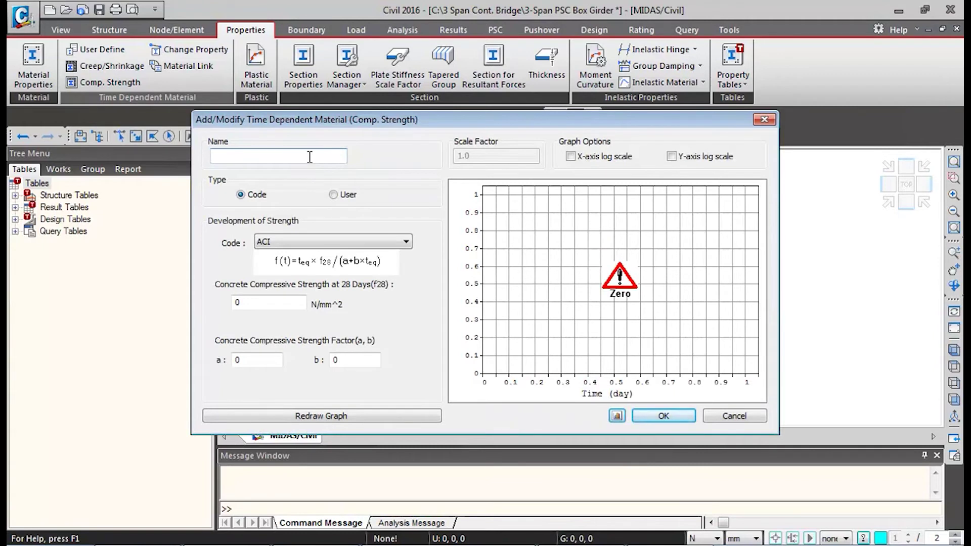
text(M50 Comp)
click(296, 241)
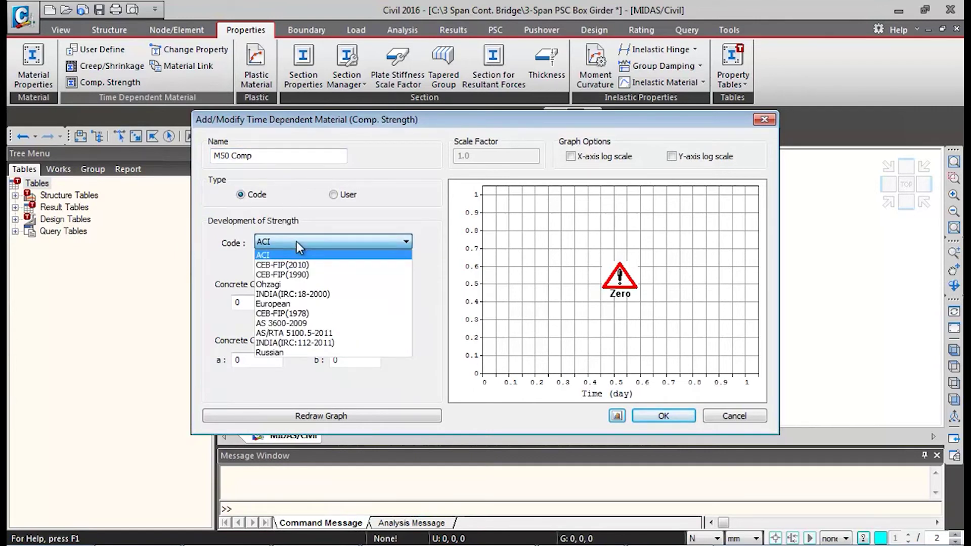
click(293, 342)
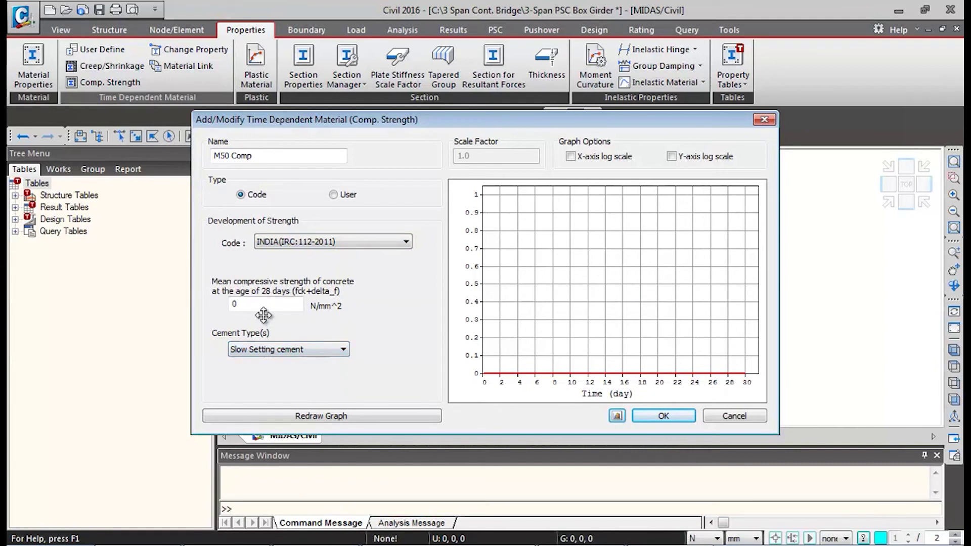
Step: Set M50 Comp's 28-day mean compressive strength to 60 N/mm^2 with Normal cement, redraw its strength graph, and save the definition
double_click(263, 304)
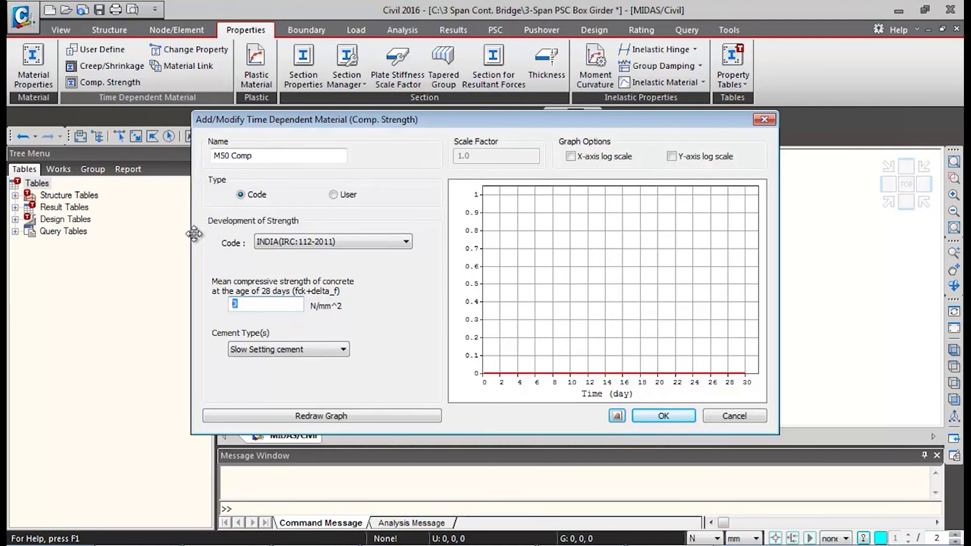
text(60)
click(267, 348)
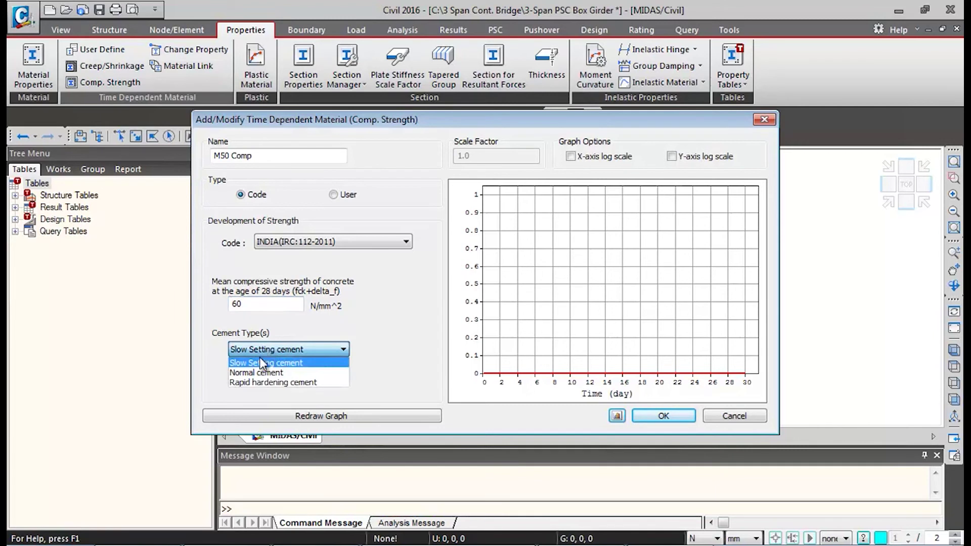
click(249, 373)
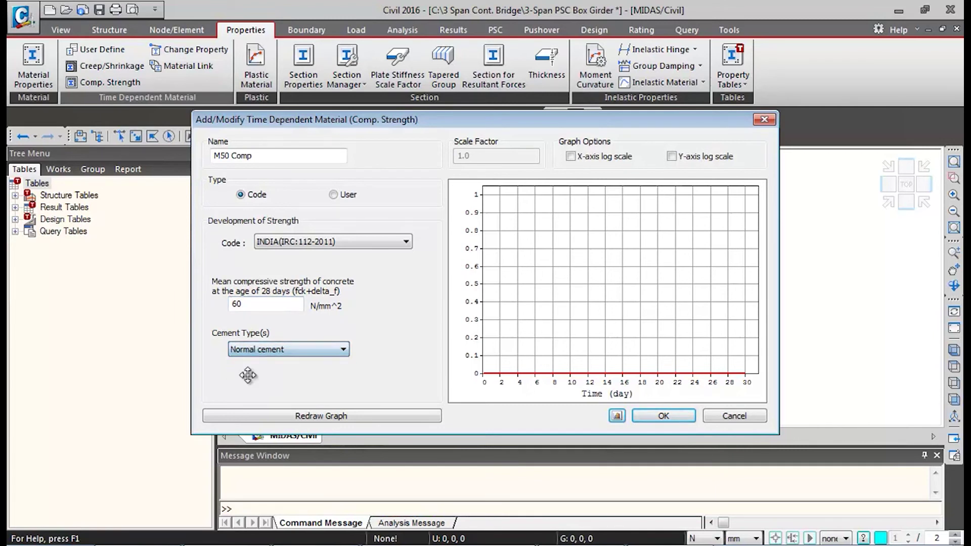
click(340, 414)
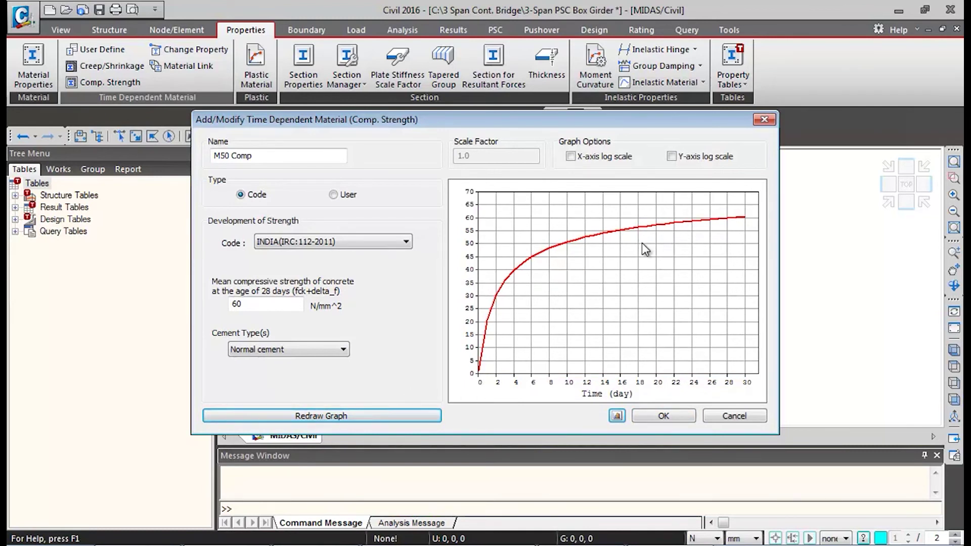
click(663, 414)
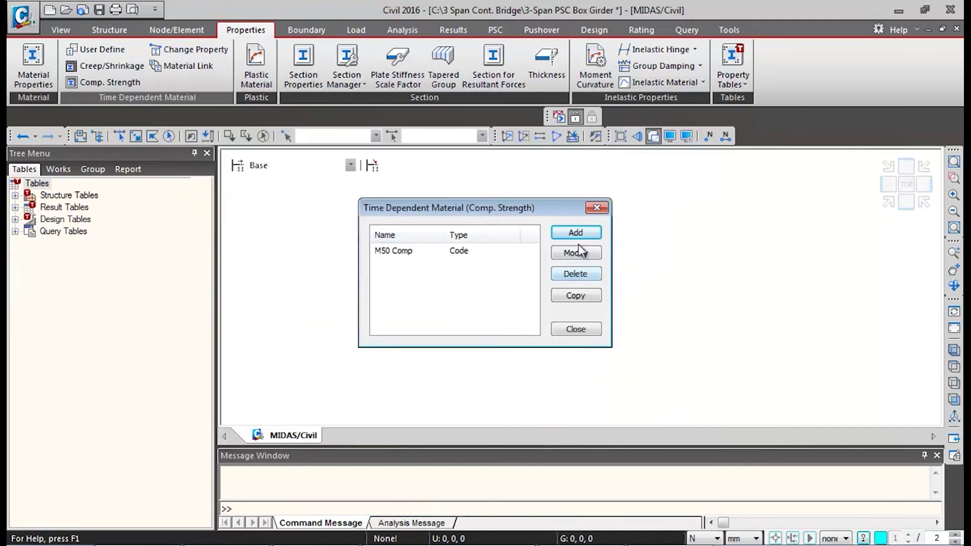
click(597, 207)
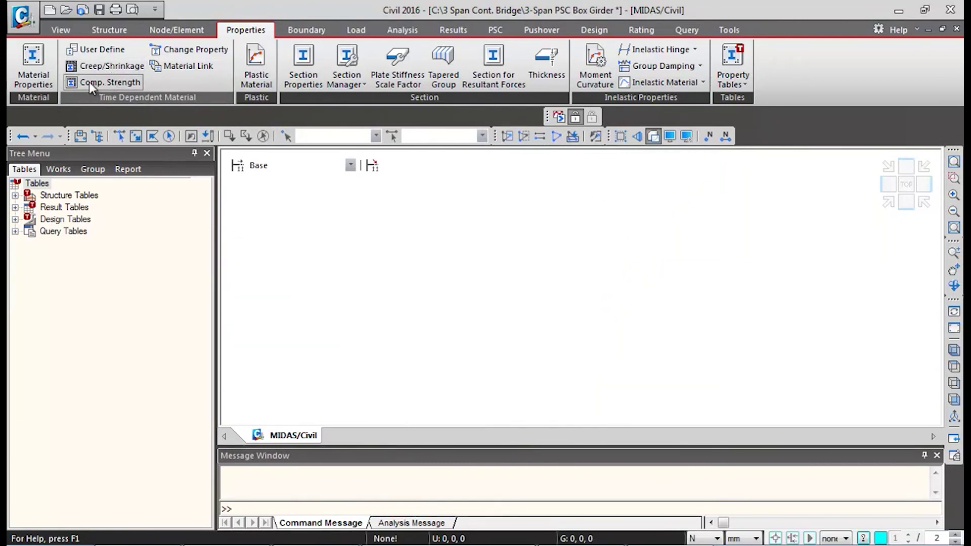
Step: Link the M50 material to the M50 C&S creep/shrinkage and M50 Comp compressive strength definitions
click(34, 67)
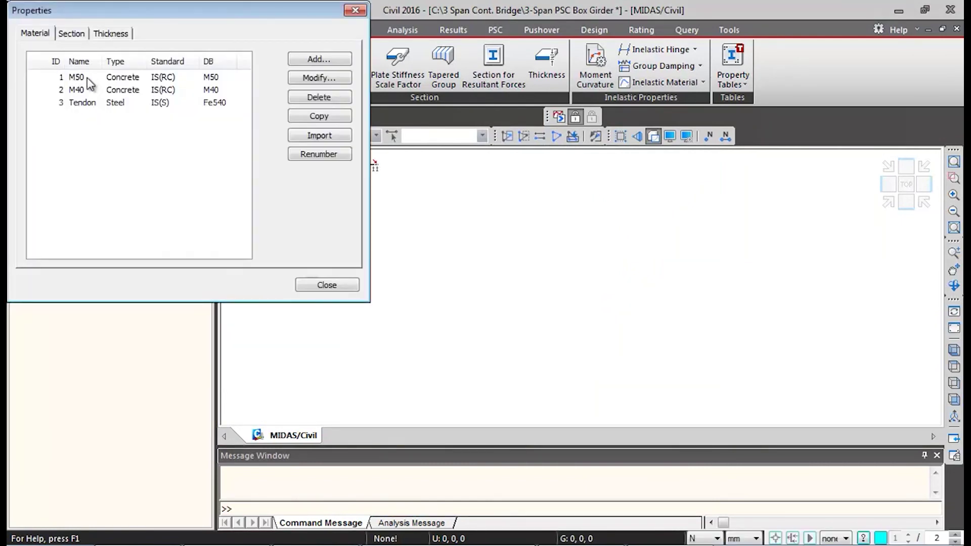
click(356, 11)
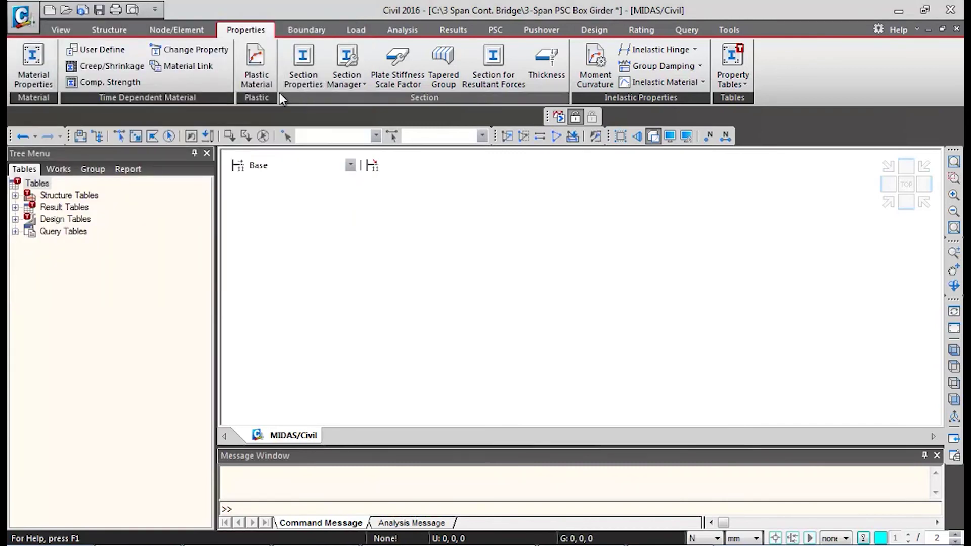
click(192, 68)
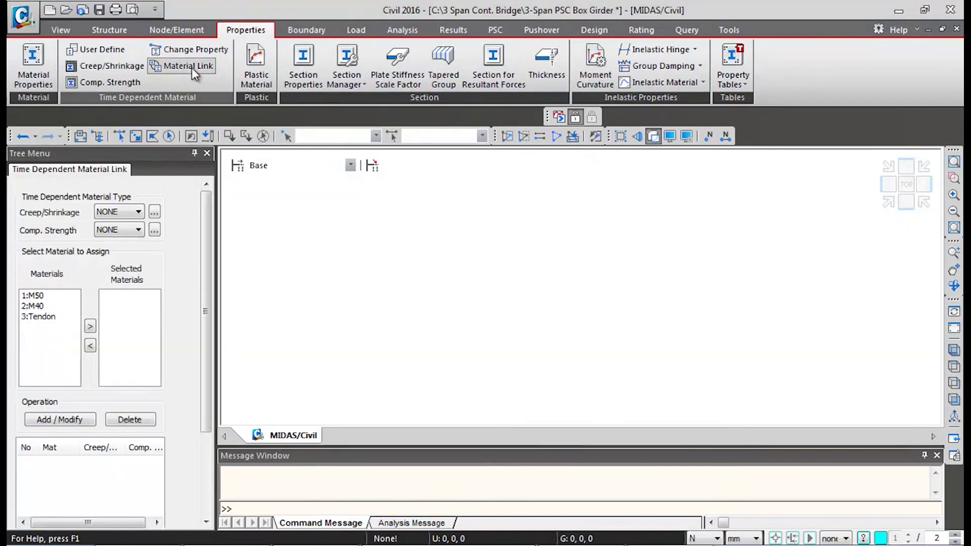
click(137, 213)
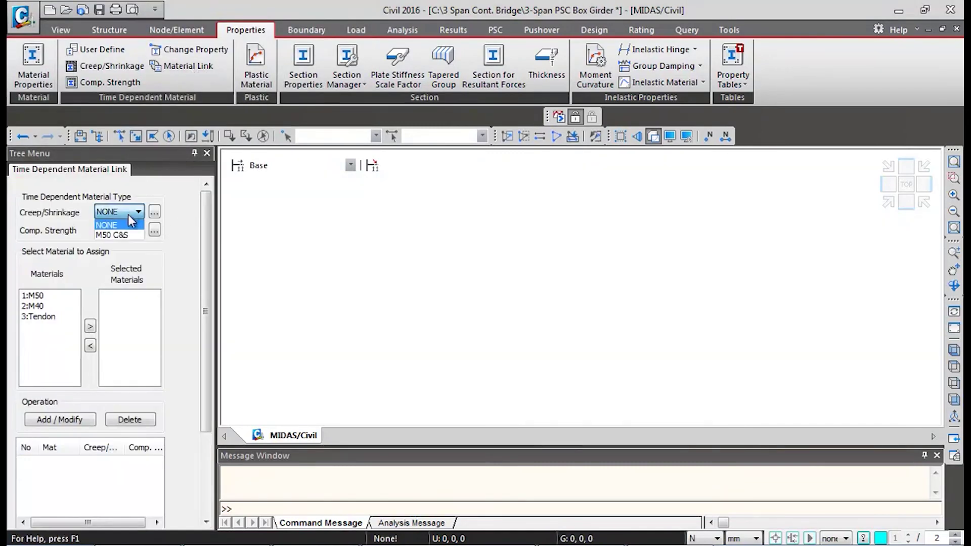
click(126, 234)
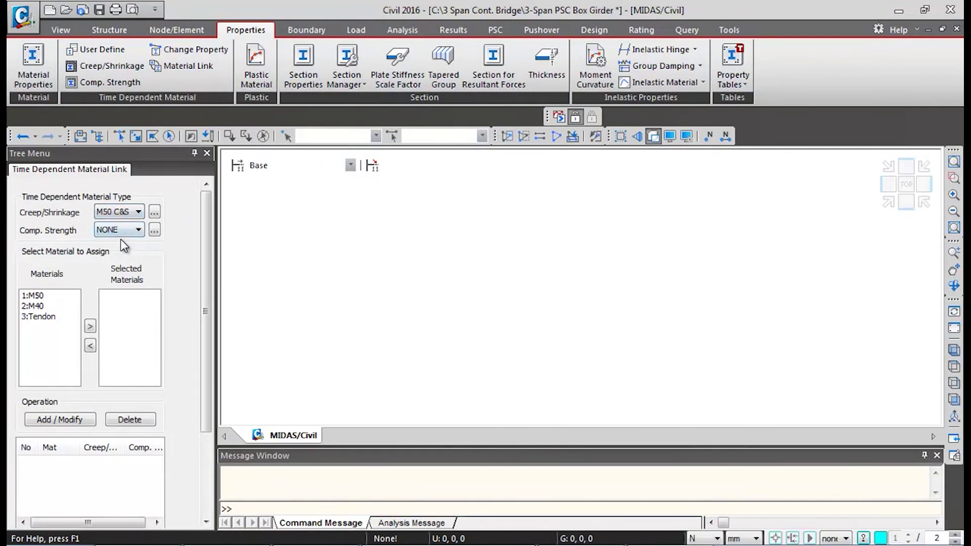
click(127, 230)
click(127, 253)
double_click(36, 296)
click(77, 420)
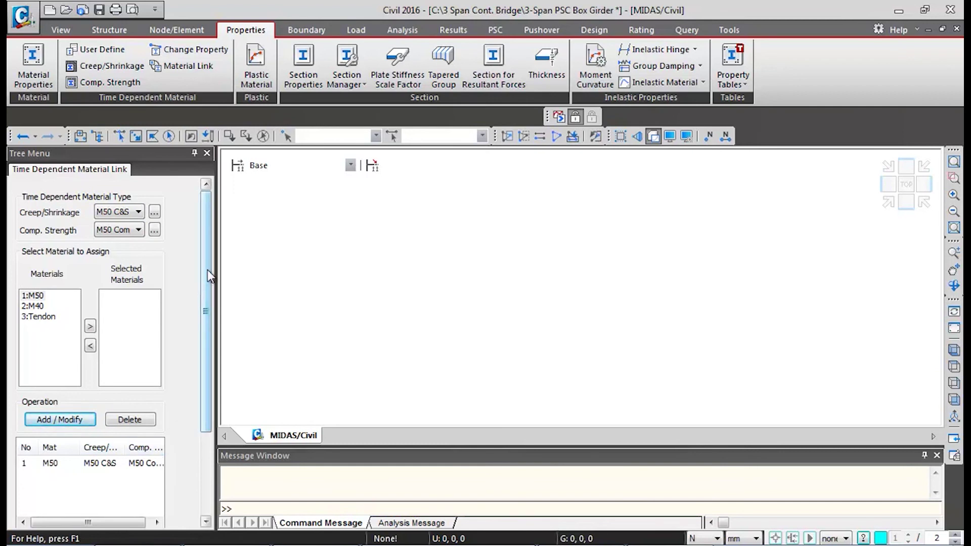
drag(207, 276, 206, 363)
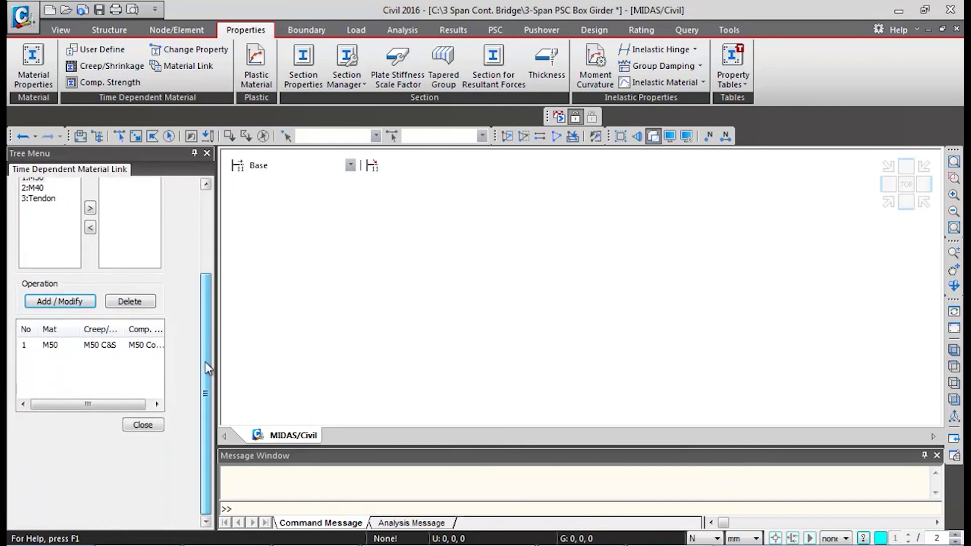
click(143, 425)
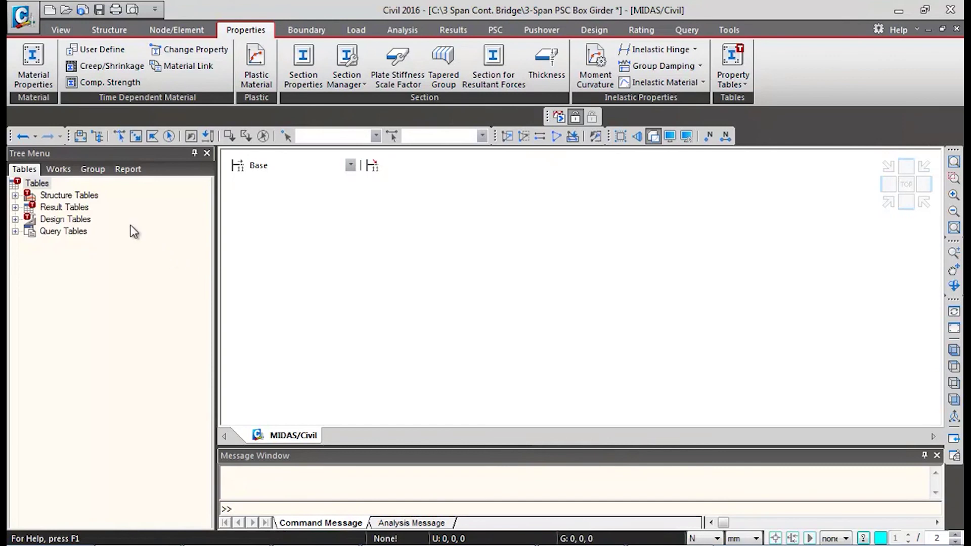
Step: Examine the defined materials, time dependent materials and material link in the project's works tree
click(57, 169)
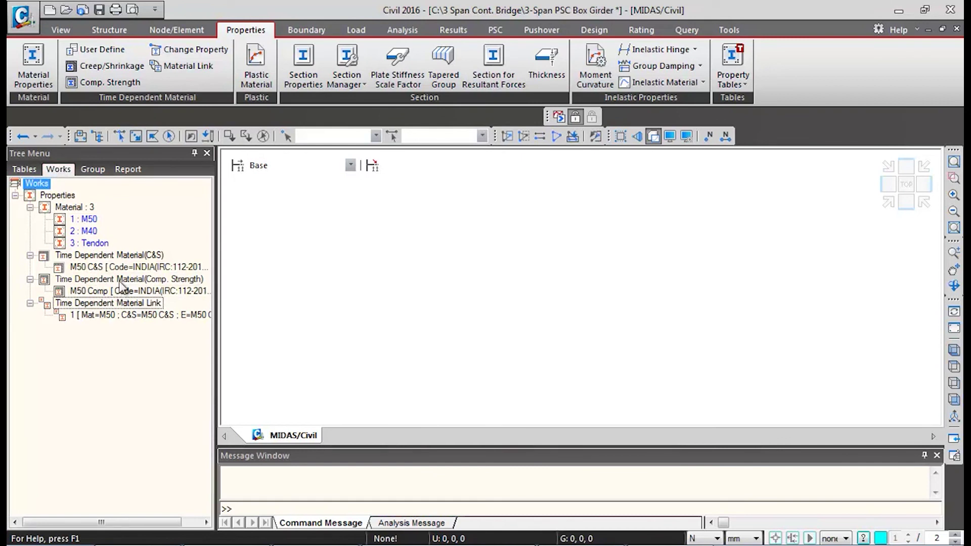
click(110, 269)
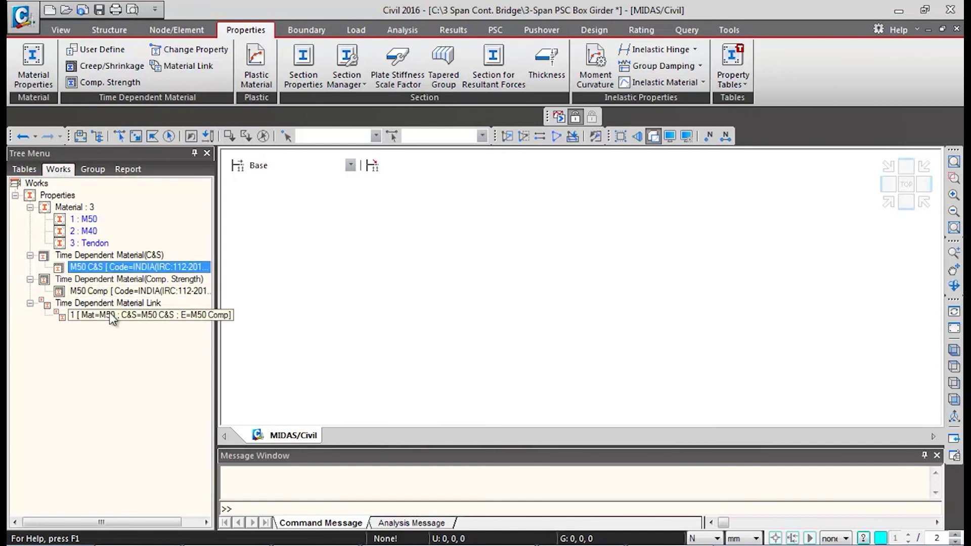